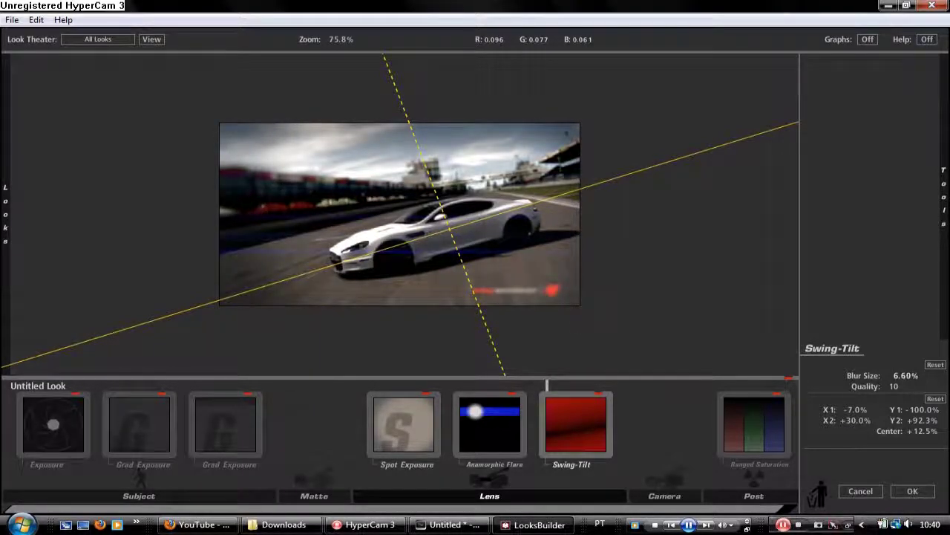
- Set the blur size of the Swing-Tilt effect to 4.75%
{"action": "left_click_drag", "start_coordinate": [896, 375], "coordinate": [897, 386]}
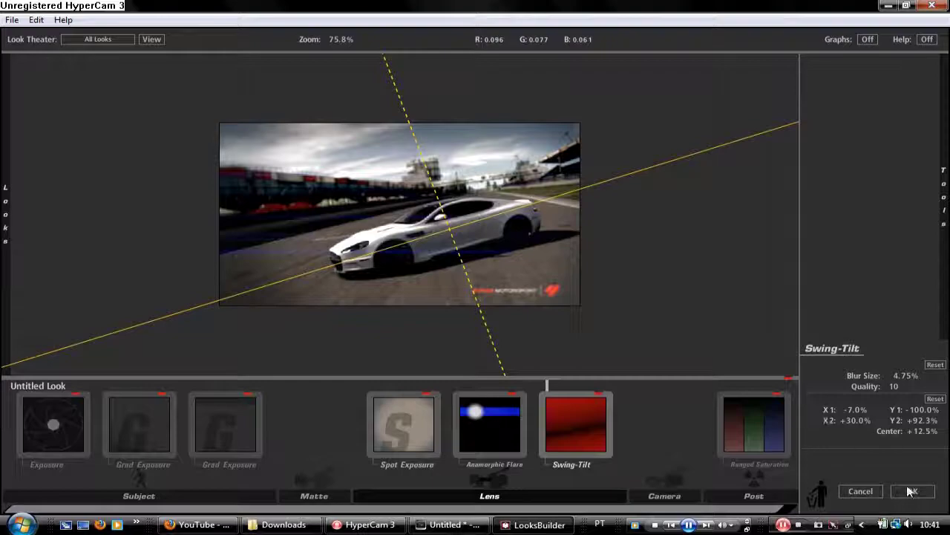
- Try a Neg Bleach Bypass camera effect with silver retention at 59%, and delete it from the look
{"action": "mouse_move", "coordinate": [944, 146]}
{"action": "left_click", "coordinate": [854, 60]}
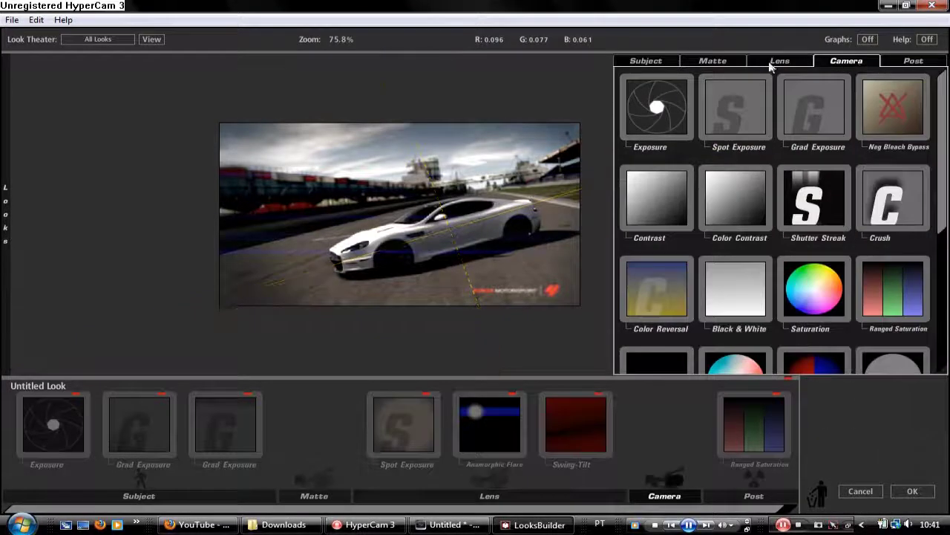
{"action": "double_click", "coordinate": [871, 126]}
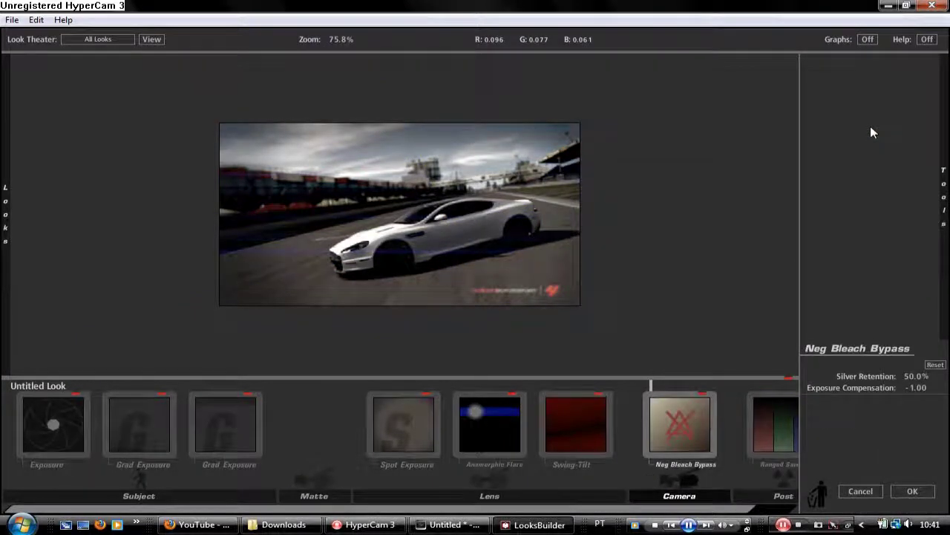
{"action": "mouse_move", "coordinate": [900, 379]}
{"action": "left_mouse_down"}
{"action": "mouse_move", "coordinate": [919, 378]}
{"action": "mouse_move", "coordinate": [906, 377]}
{"action": "left_mouse_up"}
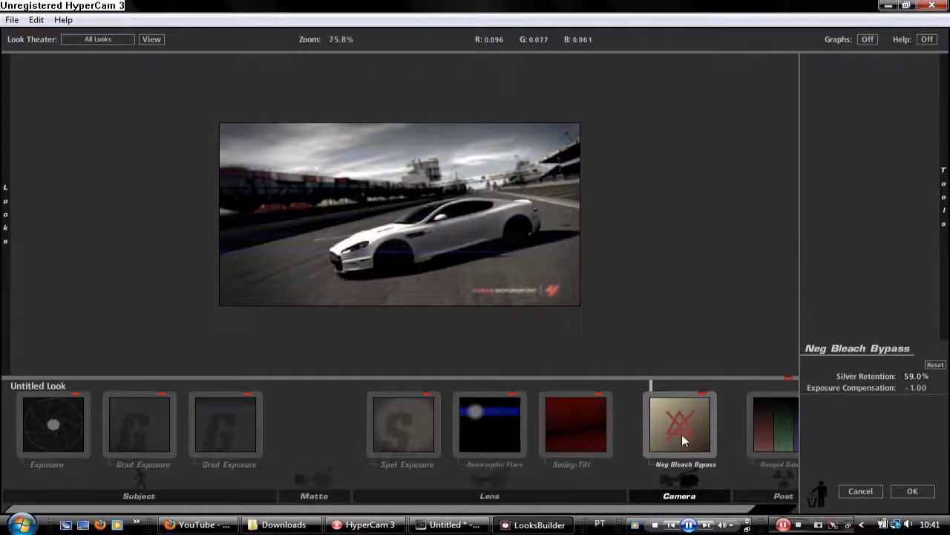
{"action": "key", "text": "Delete"}
- Add a Sky Filter to the matte stage of the look, with tint at 51% and strength at 49%
{"action": "mouse_move", "coordinate": [943, 195]}
{"action": "scroll", "coordinate": [799, 216], "scroll_direction": "down", "scroll_amount": 1}
{"action": "scroll", "coordinate": [798, 215], "scroll_direction": "down", "scroll_amount": 2}
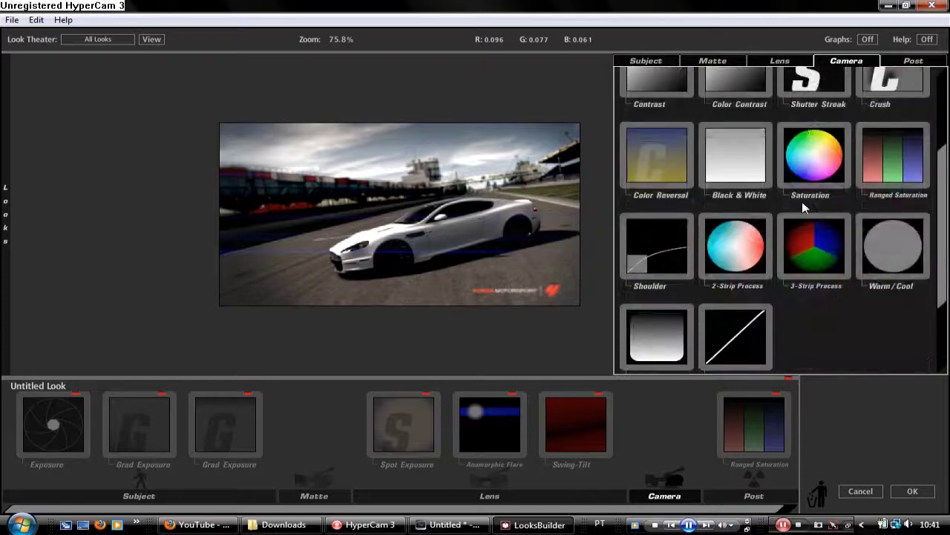
{"action": "scroll", "coordinate": [801, 203], "scroll_direction": "up", "scroll_amount": 3}
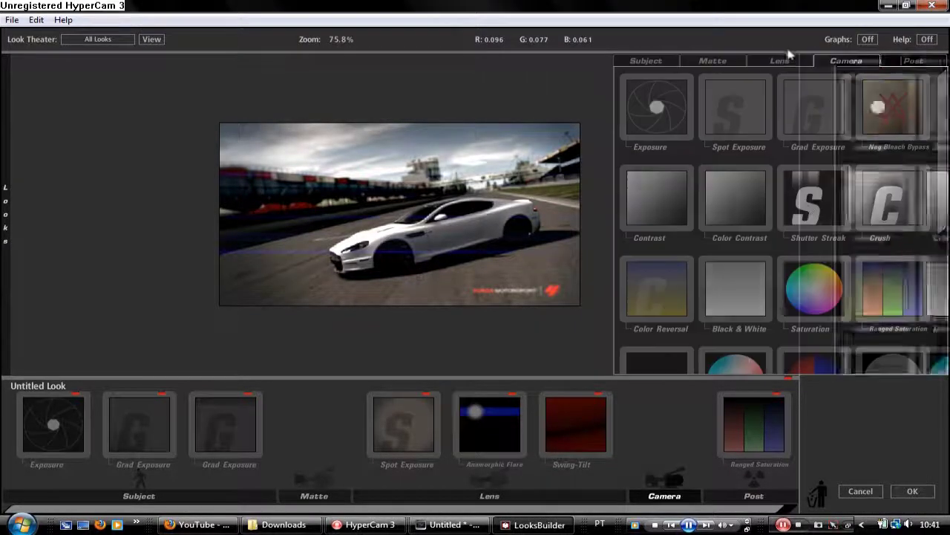
{"action": "left_click", "coordinate": [779, 60]}
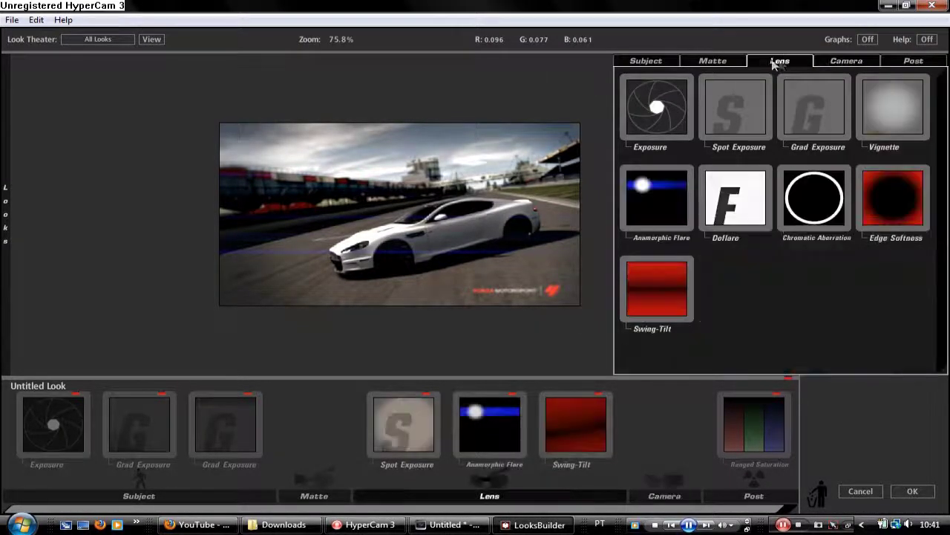
{"action": "left_click", "coordinate": [707, 62]}
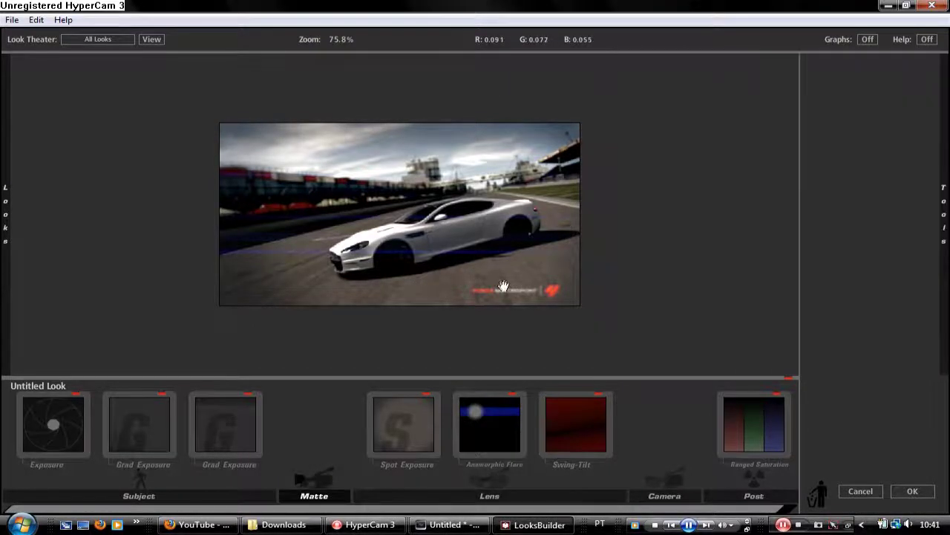
{"action": "left_click_drag", "start_coordinate": [735, 196], "coordinate": [329, 423]}
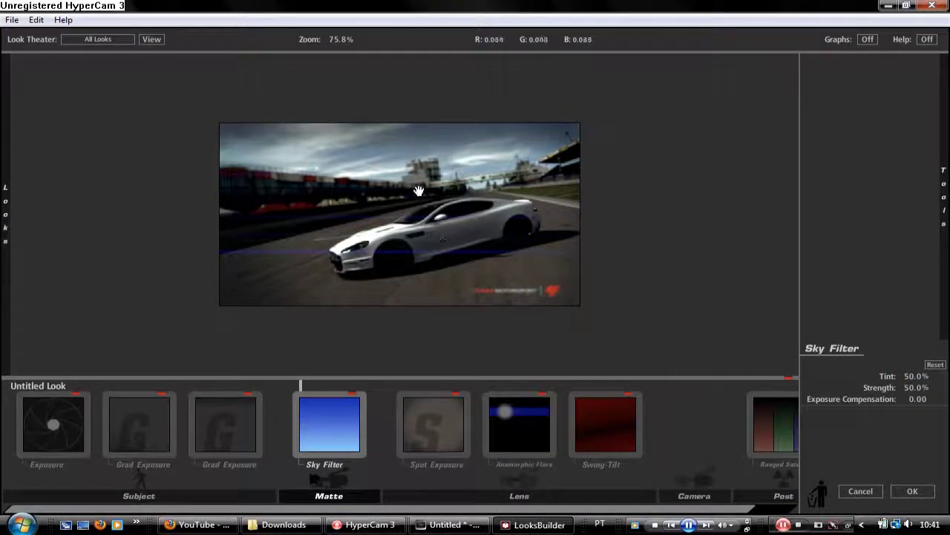
{"action": "left_click_drag", "start_coordinate": [920, 377], "coordinate": [945, 377]}
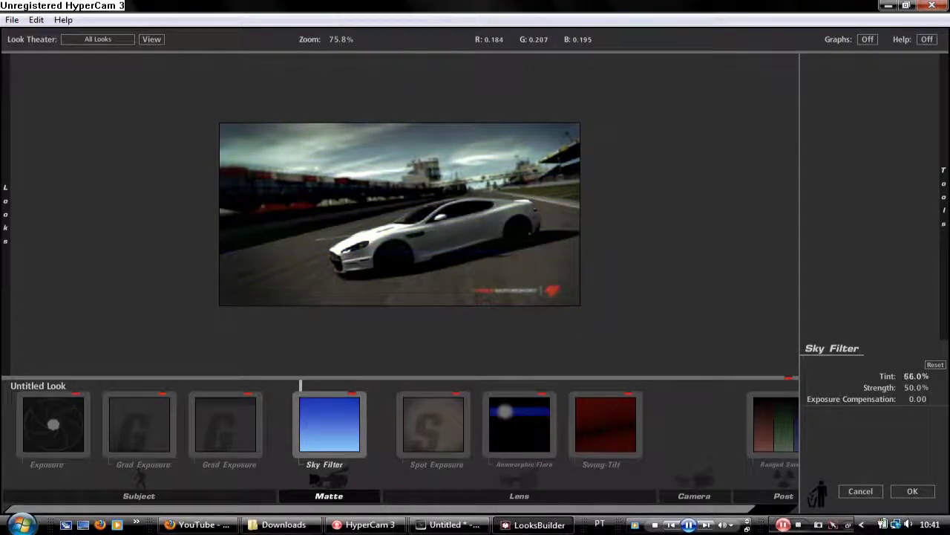
{"action": "left_click_drag", "start_coordinate": [907, 377], "coordinate": [919, 389]}
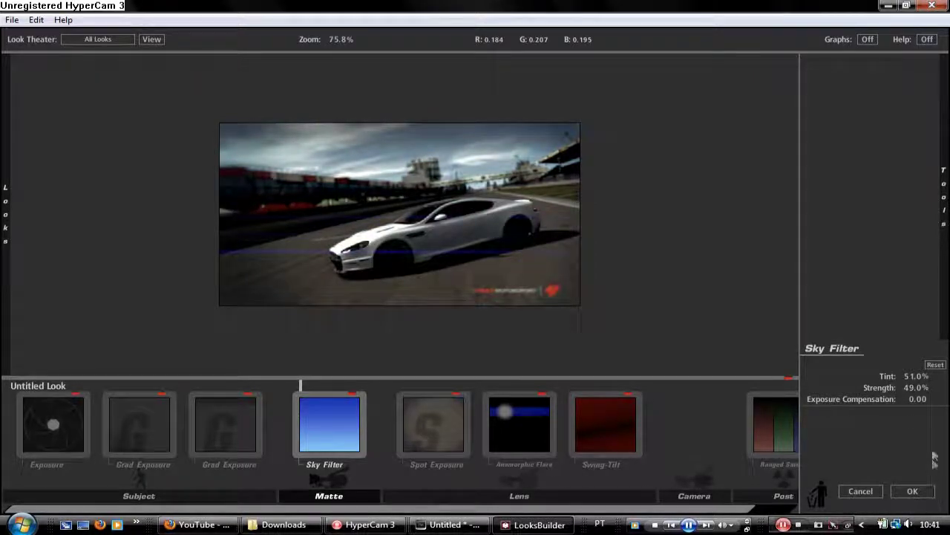
- Try an exposure compensation of -0.20 on the Sky Filter and return it to 0.00
{"action": "left_click_drag", "start_coordinate": [918, 399], "coordinate": [918, 399]}
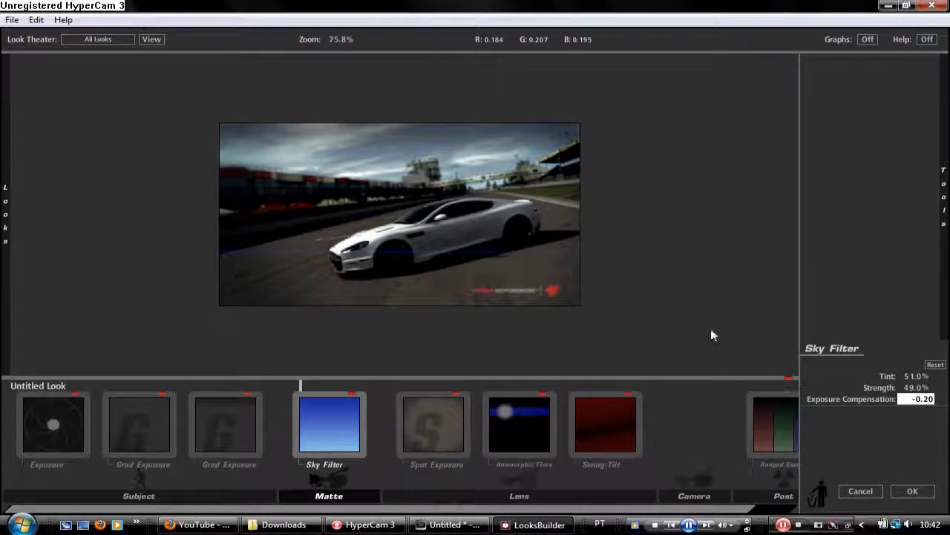
{"action": "scroll", "coordinate": [486, 237], "scroll_direction": "up", "scroll_amount": 3}
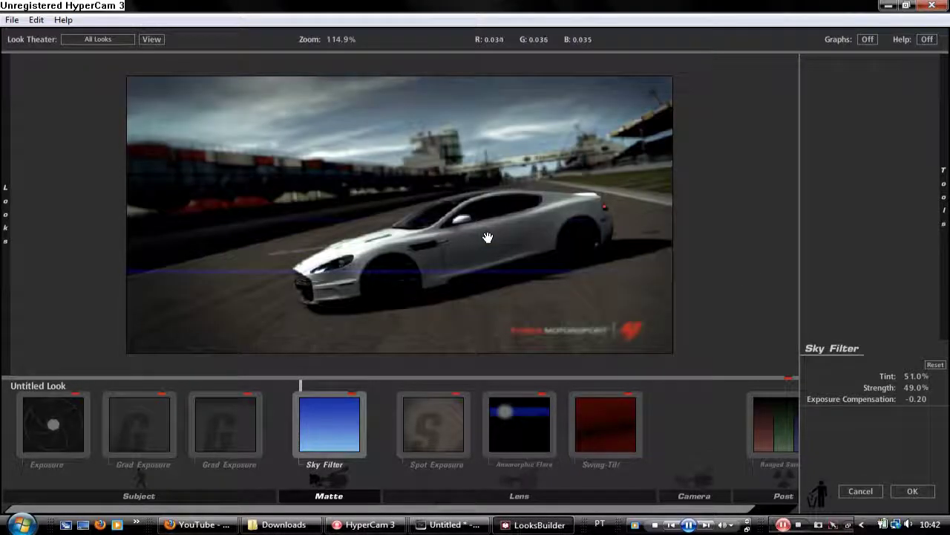
{"action": "scroll", "coordinate": [486, 237], "scroll_direction": "down", "scroll_amount": 3}
{"action": "mouse_move", "coordinate": [921, 401]}
{"action": "left_mouse_down"}
{"action": "mouse_move", "coordinate": [904, 401]}
{"action": "mouse_move", "coordinate": [943, 401]}
{"action": "mouse_move", "coordinate": [921, 401]}
{"action": "left_mouse_up"}
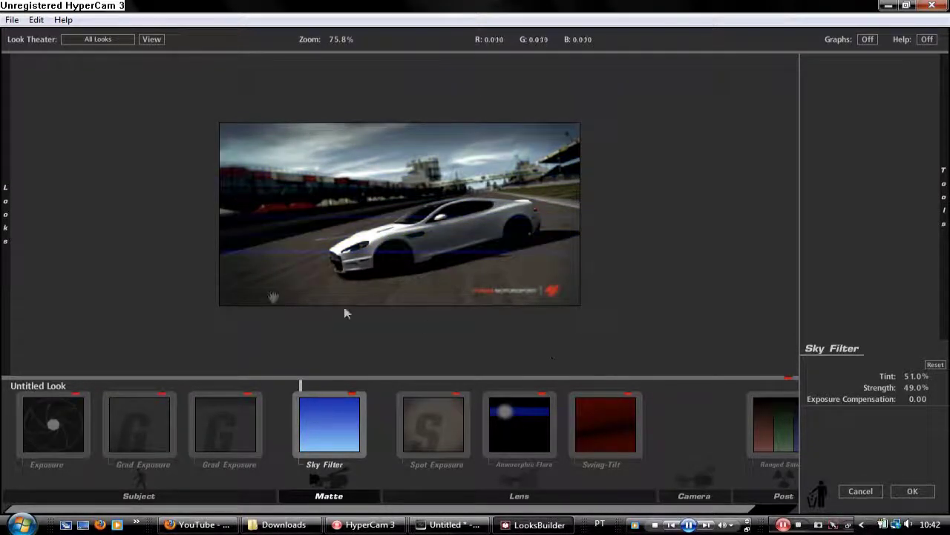
- Accept the finished look and close the clip's video effects window
{"action": "left_click", "coordinate": [922, 493]}
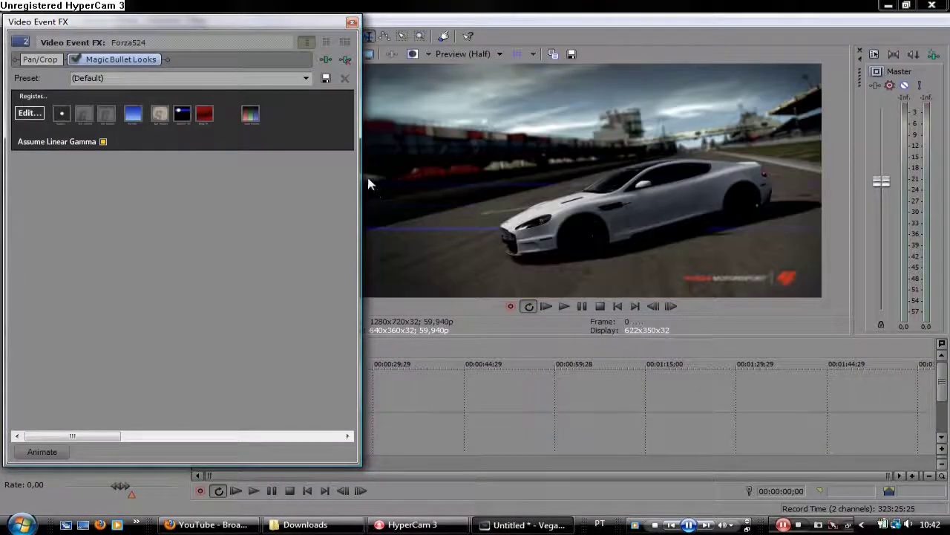
{"action": "left_click", "coordinate": [352, 21]}
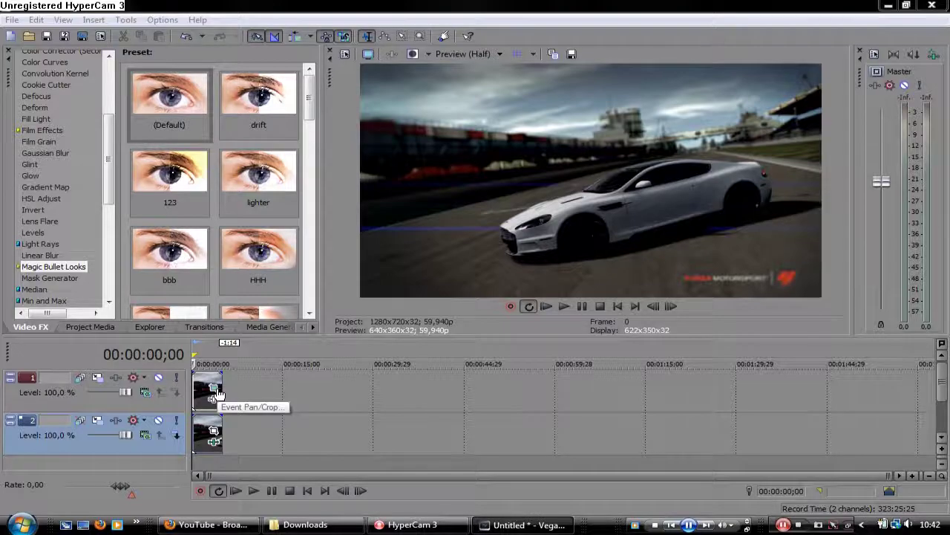
- Set the upper video track's compositing mode to Add
{"action": "left_click", "coordinate": [145, 392]}
{"action": "left_click", "coordinate": [200, 214]}
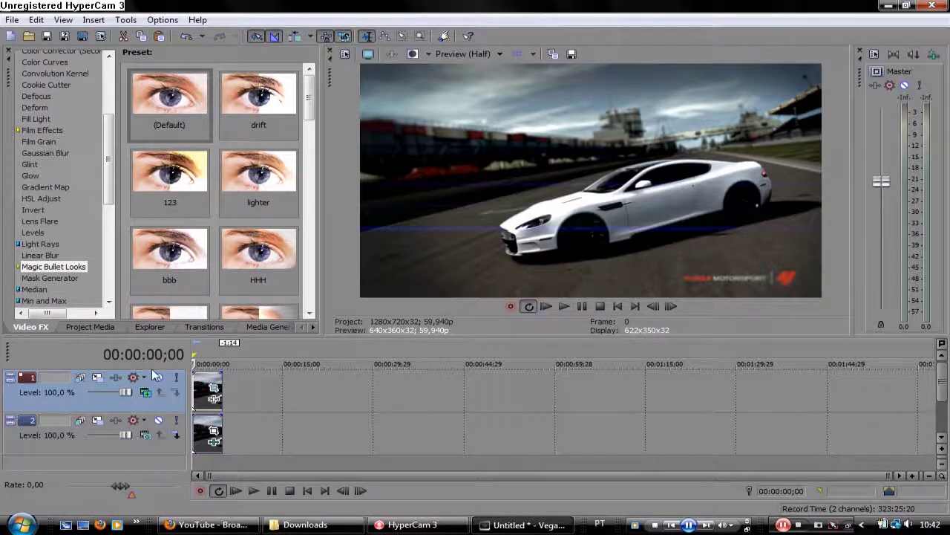
{"action": "left_click", "coordinate": [146, 392]}
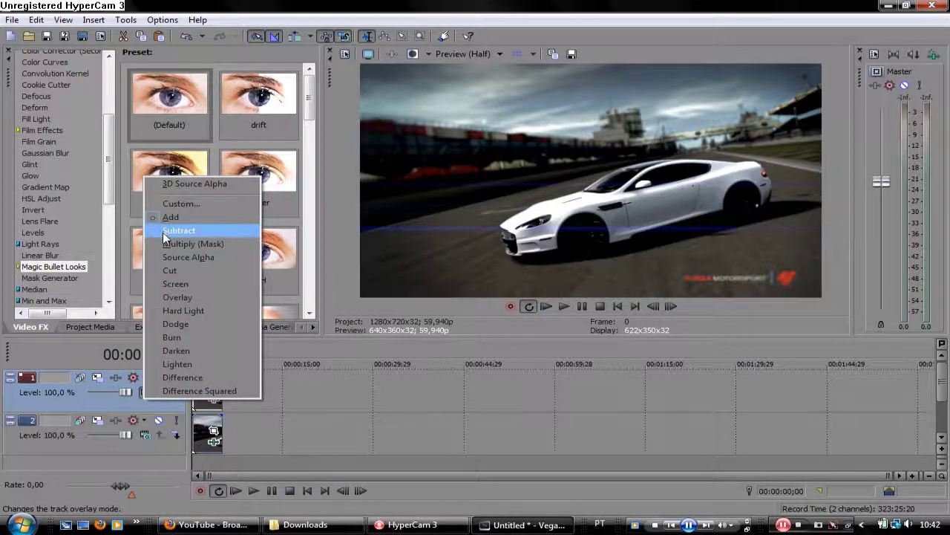
{"action": "left_click", "coordinate": [184, 377]}
- Apply the Color Corrector preset Studio RGB to Computer RGB to the clip on the upper track
{"action": "left_click", "coordinate": [208, 400]}
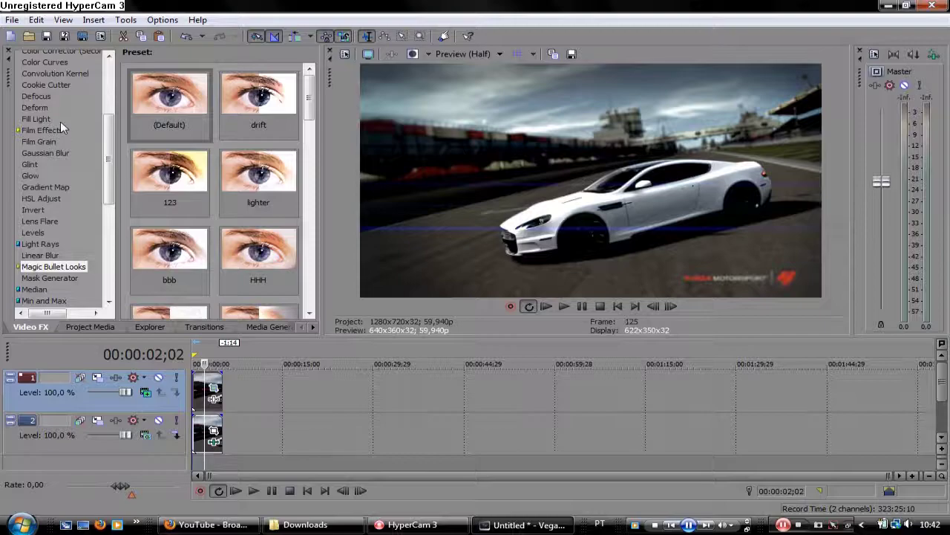
{"action": "left_click_drag", "start_coordinate": [108, 171], "coordinate": [108, 119]}
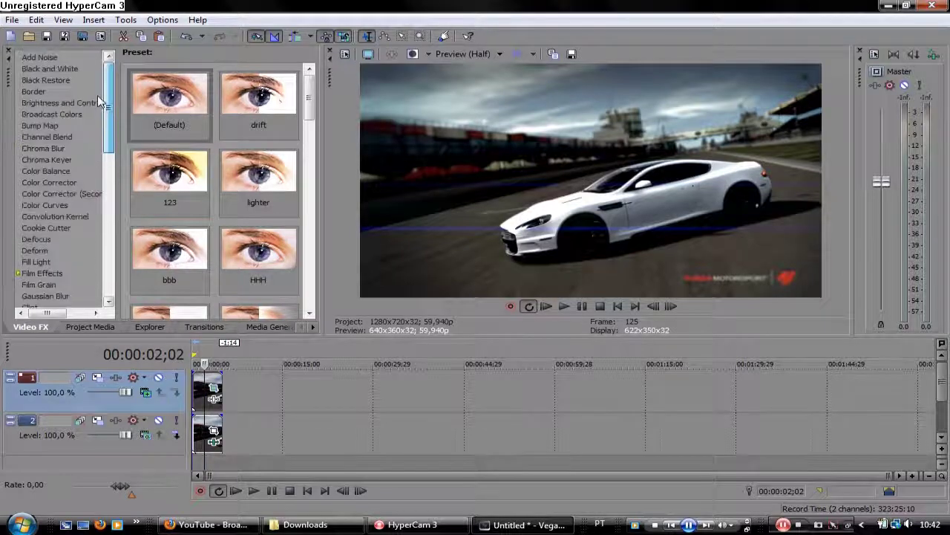
{"action": "left_click", "coordinate": [63, 188]}
{"action": "left_click_drag", "start_coordinate": [178, 185], "coordinate": [211, 390]}
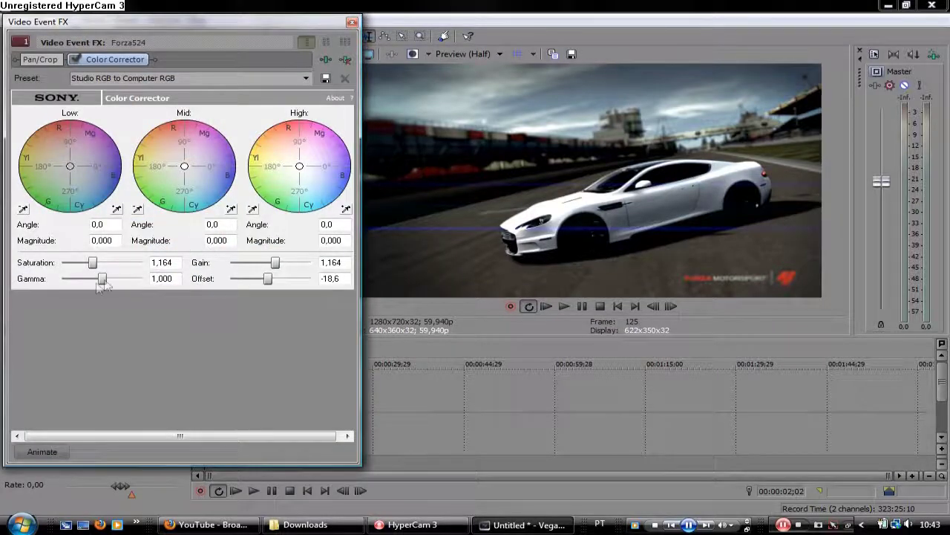
- Set the Color Corrector's gamma to 0.907, gain to 1.085 and offset to -103.5, raise the saturation slightly, and close the effect settings
{"action": "left_click_drag", "start_coordinate": [95, 274], "coordinate": [86, 280]}
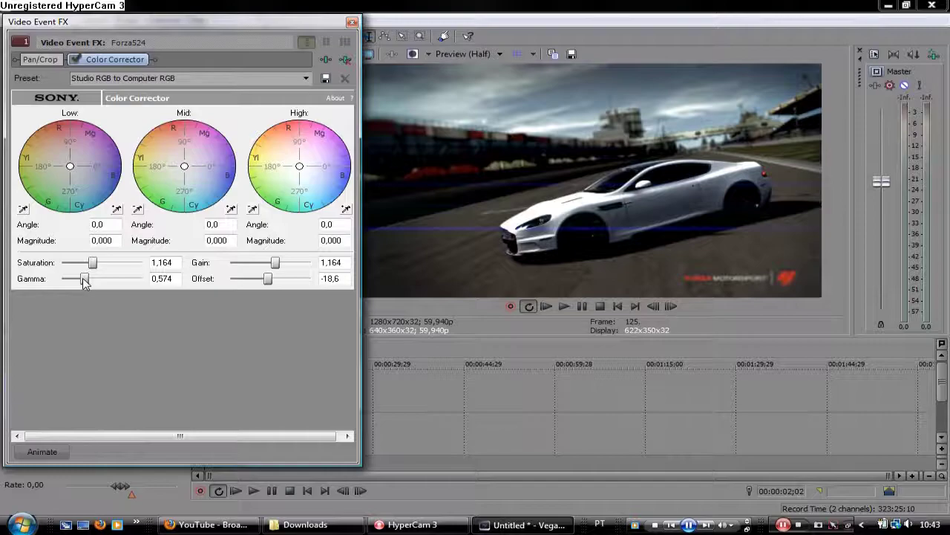
{"action": "mouse_move", "coordinate": [276, 267]}
{"action": "left_mouse_down"}
{"action": "mouse_move", "coordinate": [271, 280]}
{"action": "mouse_move", "coordinate": [248, 280]}
{"action": "mouse_move", "coordinate": [258, 264]}
{"action": "mouse_move", "coordinate": [276, 268]}
{"action": "left_mouse_up"}
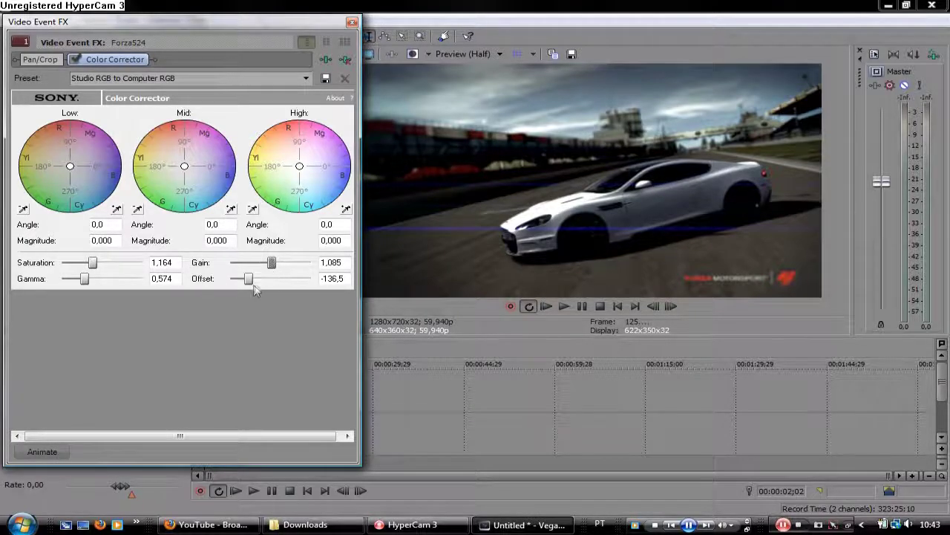
{"action": "left_click_drag", "start_coordinate": [84, 279], "coordinate": [104, 264]}
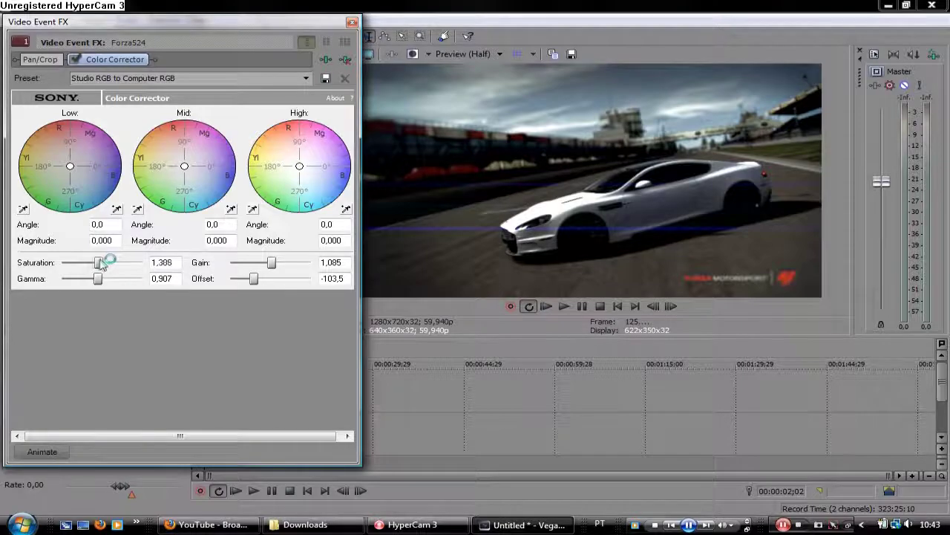
{"action": "left_click", "coordinate": [352, 21]}
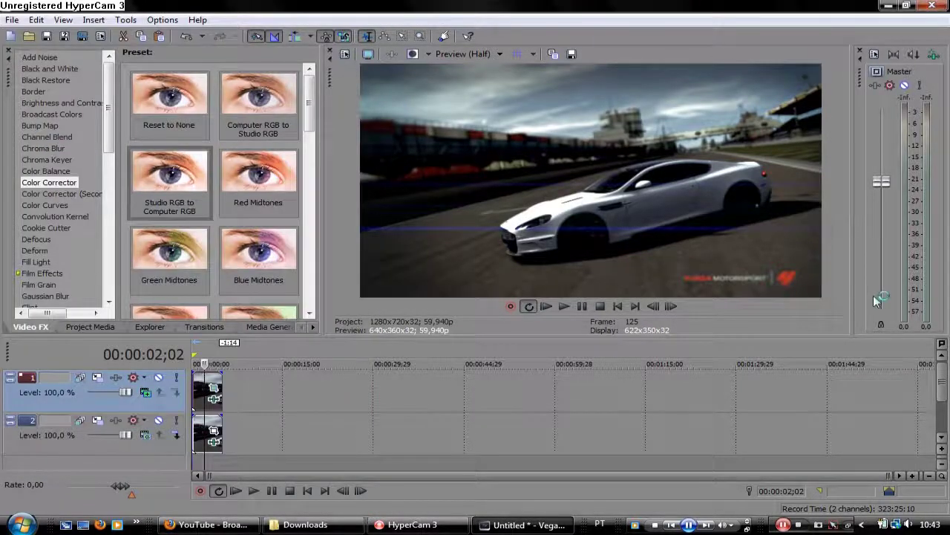
{"action": "scroll", "coordinate": [107, 133], "scroll_direction": "down", "scroll_amount": 3}
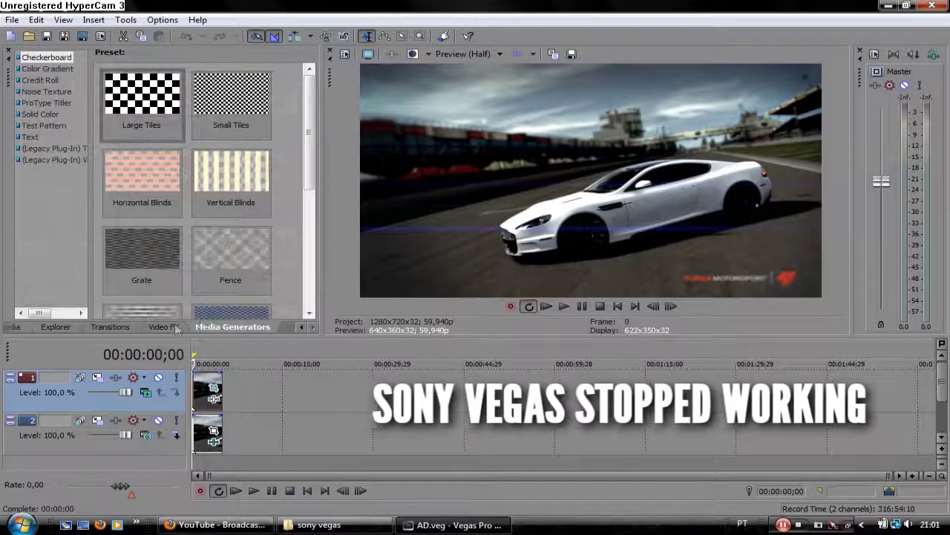
- Apply the Glow effect's White Soft Glow preset to the clip on the lower track
{"action": "left_click", "coordinate": [175, 327]}
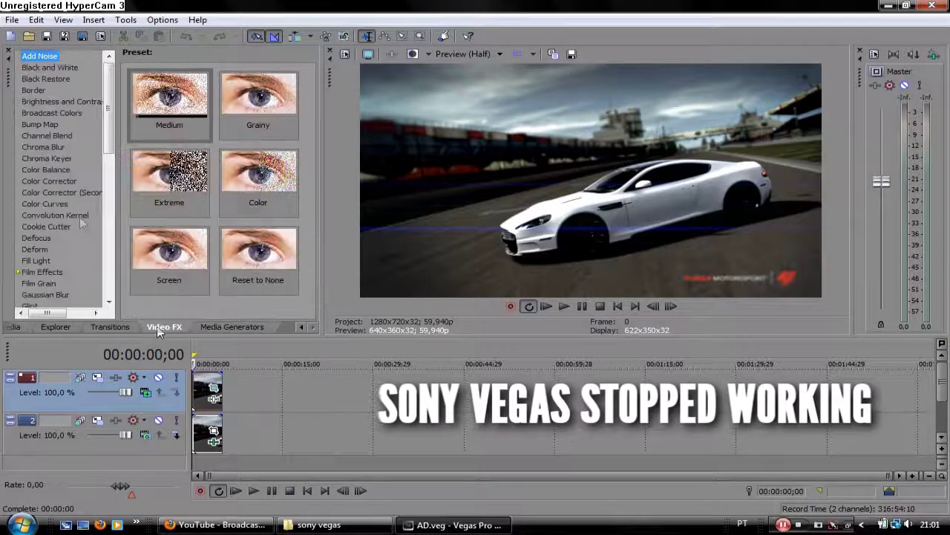
{"action": "scroll", "coordinate": [78, 199], "scroll_direction": "down", "scroll_amount": 6}
{"action": "left_click", "coordinate": [77, 200]}
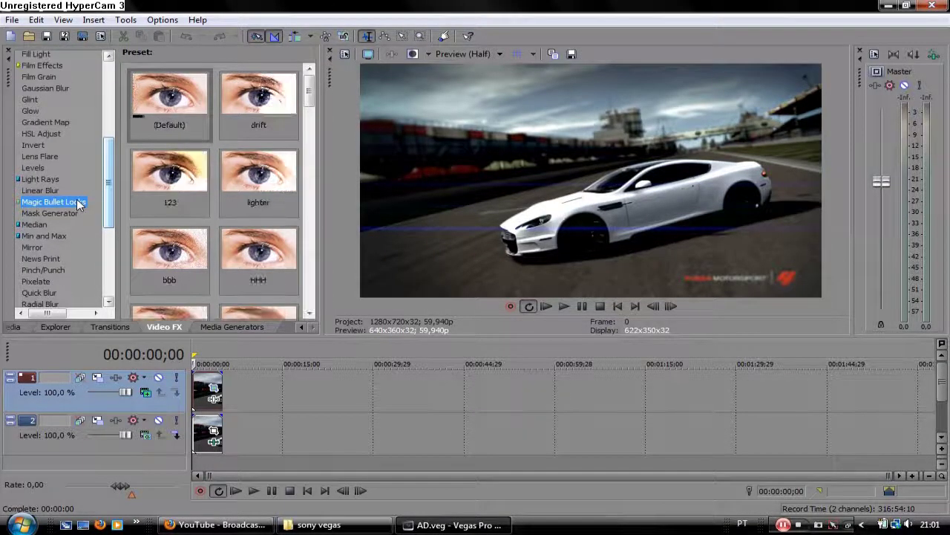
{"action": "left_click", "coordinate": [41, 190]}
{"action": "left_click", "coordinate": [34, 168]}
{"action": "key", "text": "Up"}
{"action": "key", "text": "Up"}
{"action": "key", "text": "Up"}
{"action": "key", "text": "Up"}
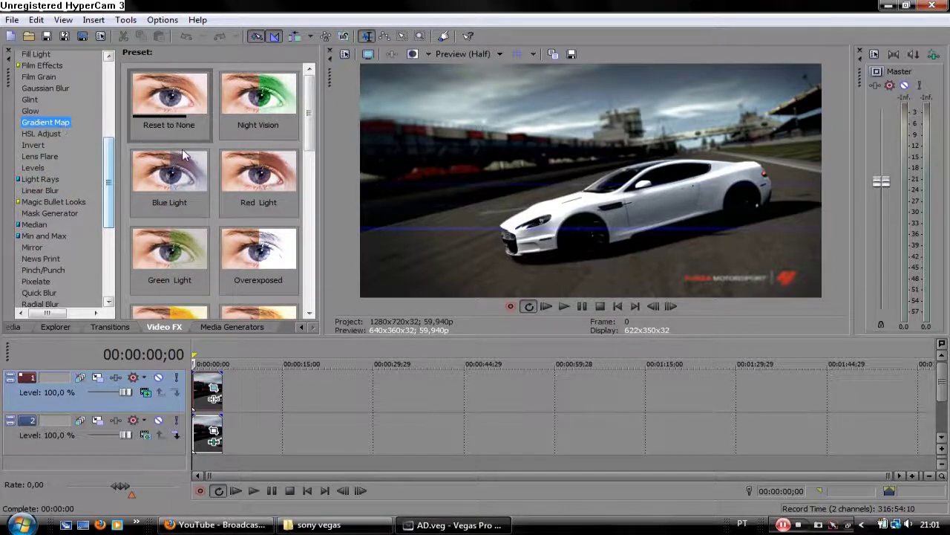
{"action": "key", "text": "Up"}
{"action": "left_click", "coordinate": [240, 85]}
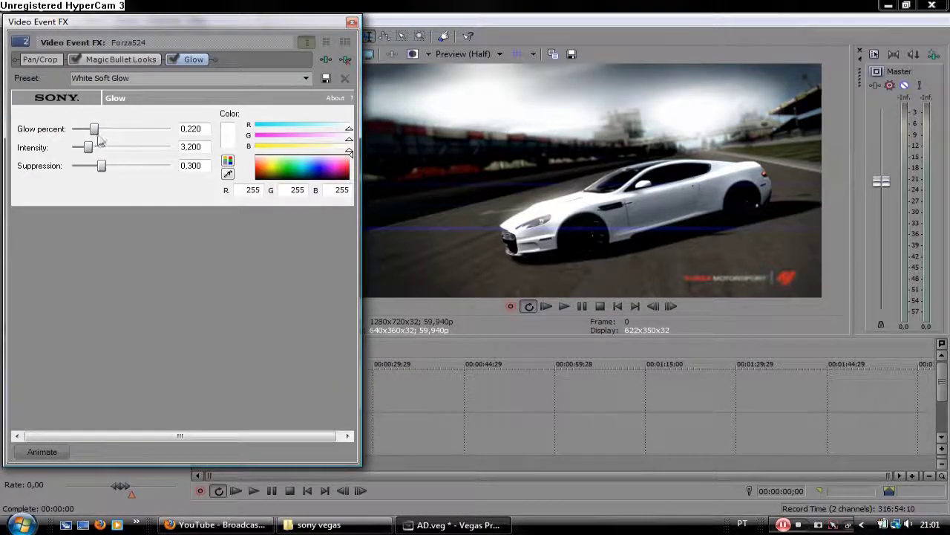
- Set the glow percent to 0.030, intensity to 1.968 and suppression to 0.500, and close the effect settings
{"action": "left_click_drag", "start_coordinate": [92, 130], "coordinate": [125, 169]}
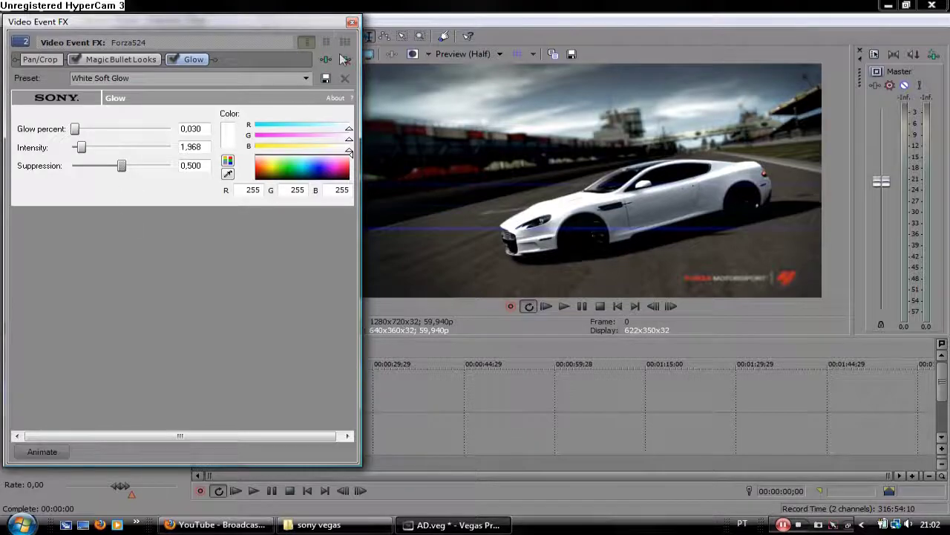
{"action": "left_click", "coordinate": [352, 23]}
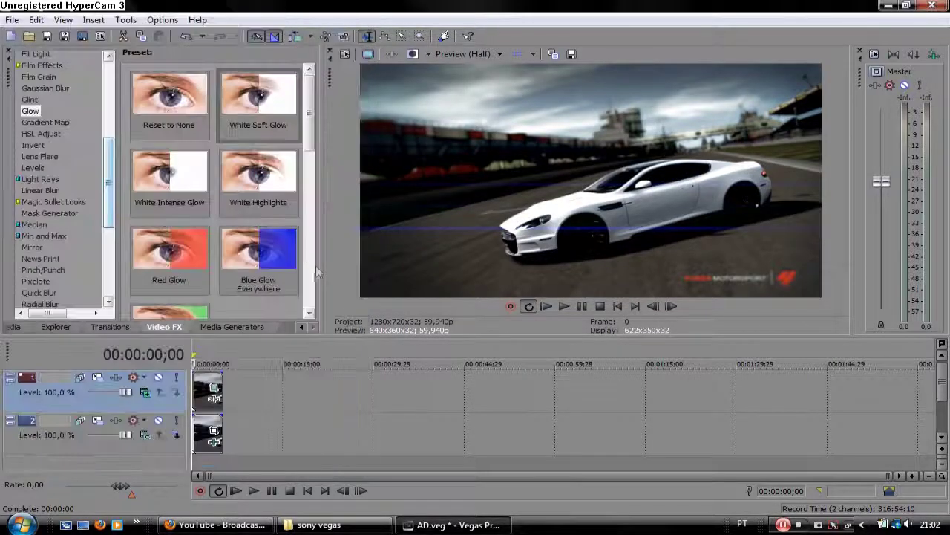
- Insert a new empty video track above the two existing tracks
{"action": "right_click", "coordinate": [172, 407]}
{"action": "left_click", "coordinate": [215, 248]}
- Add the Linear Red, Green and Blue color gradient to the empty top track, and set the track's compositing mode to tint the footage below
{"action": "left_click", "coordinate": [233, 328]}
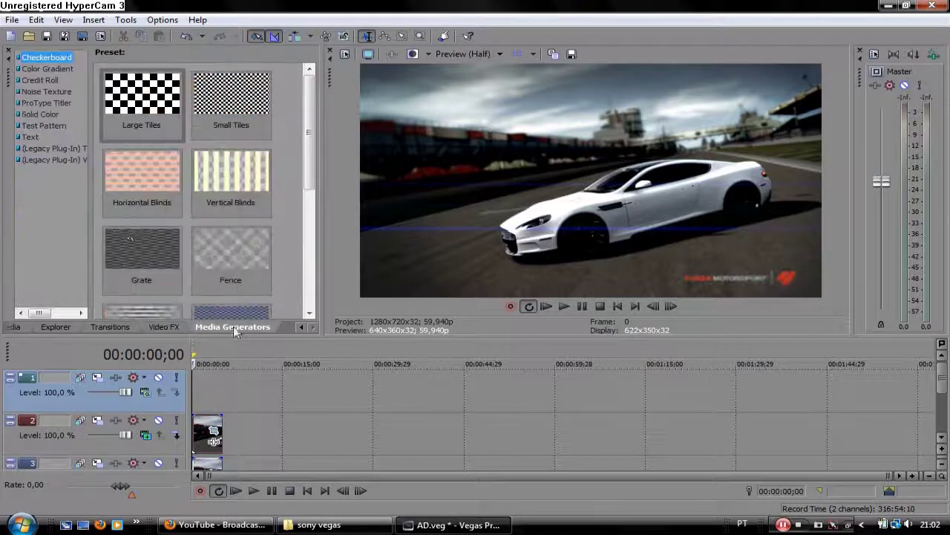
{"action": "left_click", "coordinate": [45, 69]}
{"action": "scroll", "coordinate": [191, 297], "scroll_direction": "down", "scroll_amount": 4}
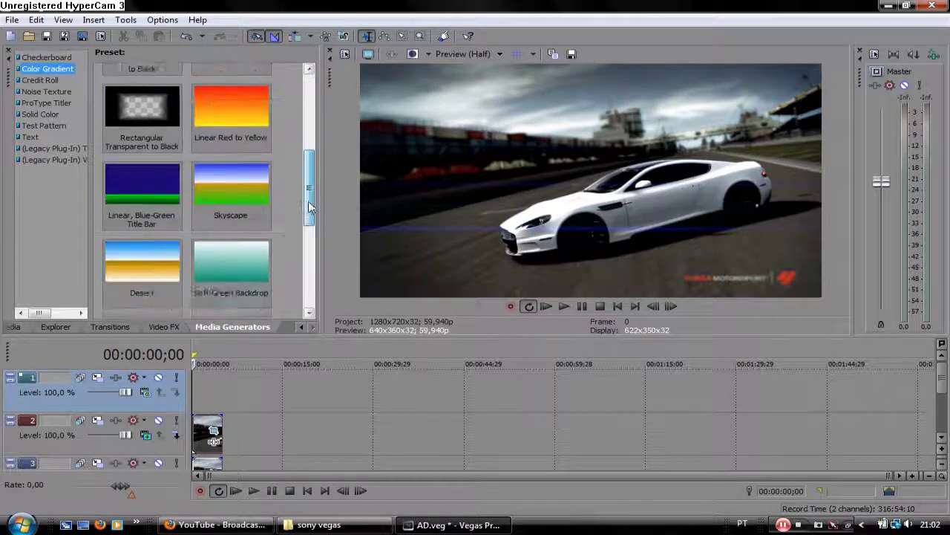
{"action": "left_click", "coordinate": [29, 136]}
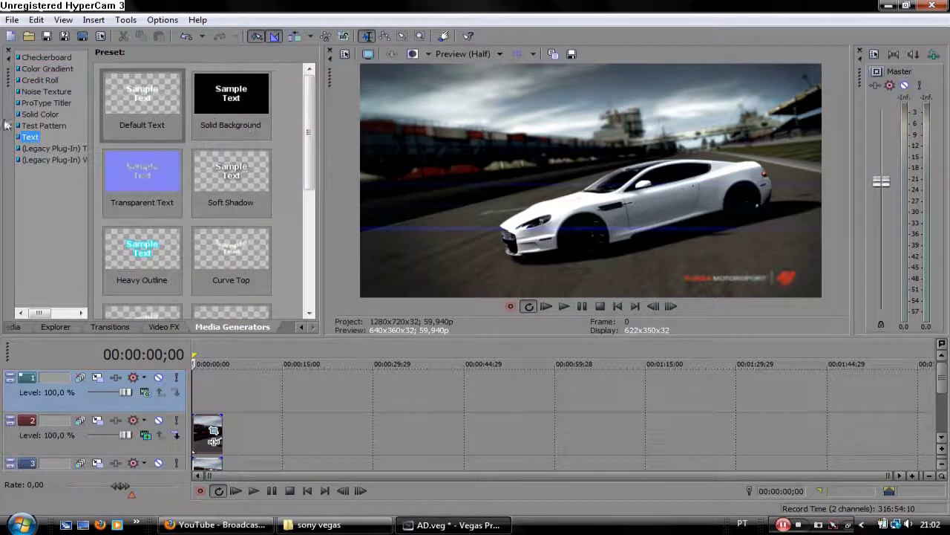
{"action": "left_click", "coordinate": [56, 70]}
{"action": "left_click_drag", "start_coordinate": [155, 260], "coordinate": [222, 396]}
{"action": "left_click", "coordinate": [334, 26]}
{"action": "left_click", "coordinate": [145, 393]}
{"action": "left_click", "coordinate": [201, 245]}
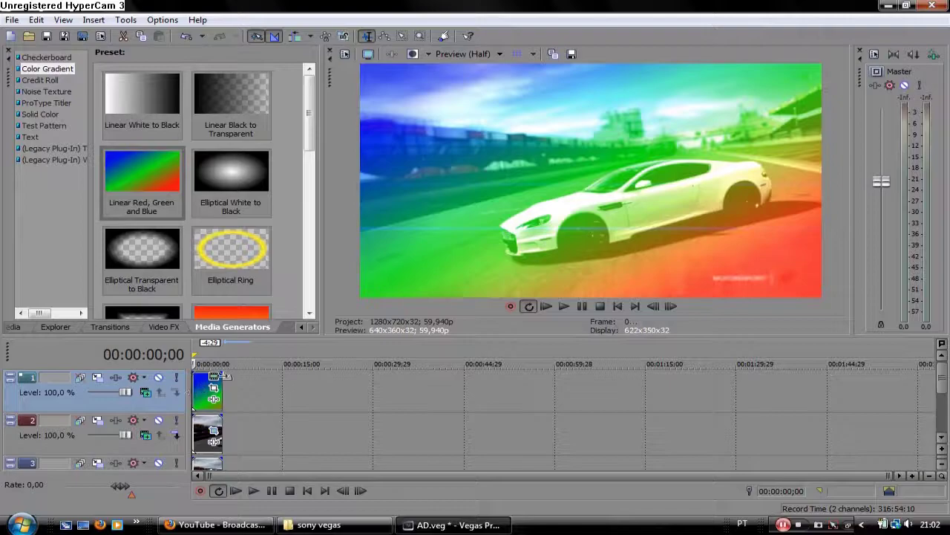
- Set the color gradient's first control point to white and its second to dark blue (RGB 0, 32, 81)
{"action": "left_click", "coordinate": [214, 378]}
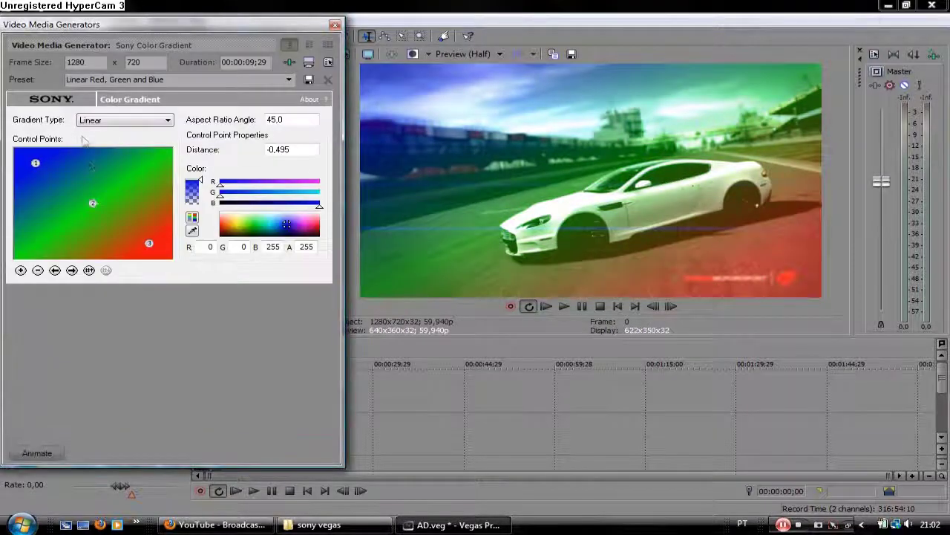
{"action": "left_click", "coordinate": [224, 217]}
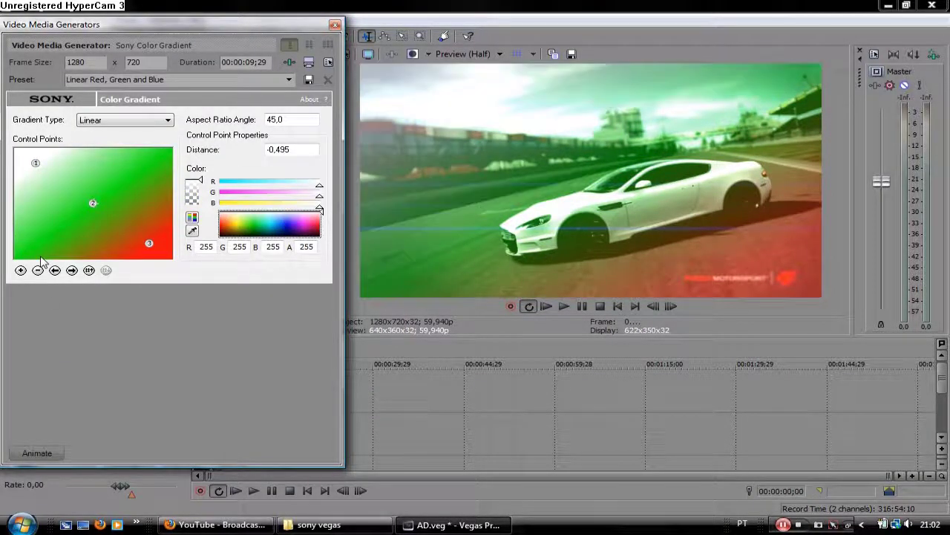
{"action": "left_click", "coordinate": [90, 204]}
{"action": "left_click", "coordinate": [280, 232]}
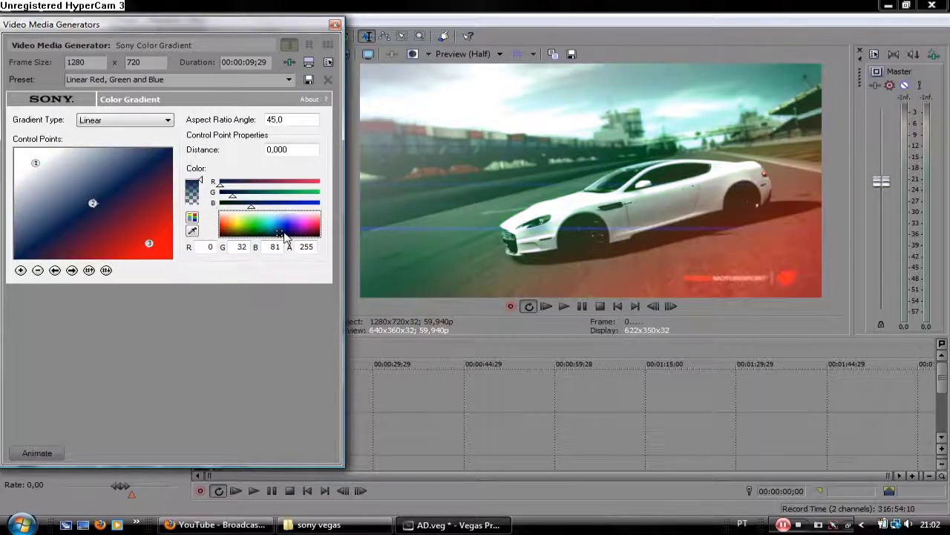
- Set the gradient's third control point to dark red (RGB 40, 0, 0), and lower the gradient event's opacity
{"action": "left_click", "coordinate": [149, 243]}
{"action": "left_click", "coordinate": [282, 235]}
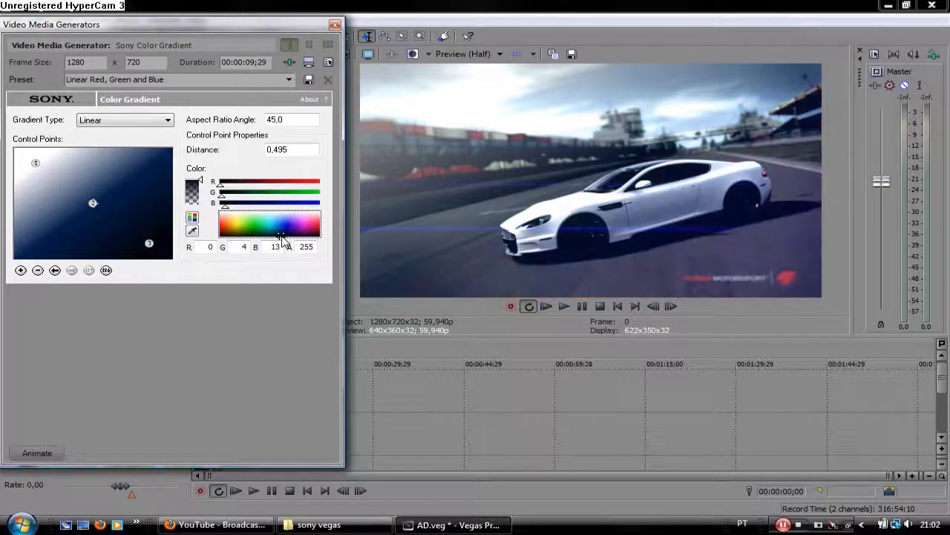
{"action": "left_click", "coordinate": [282, 235]}
{"action": "left_click", "coordinate": [274, 236]}
{"action": "left_click_drag", "start_coordinate": [273, 236], "coordinate": [338, 238]}
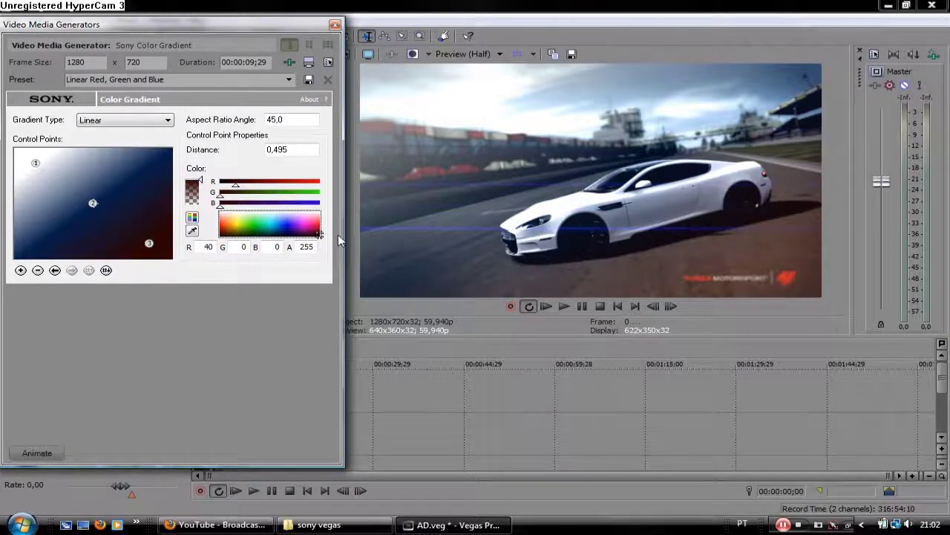
{"action": "left_click", "coordinate": [336, 25]}
{"action": "left_click_drag", "start_coordinate": [210, 395], "coordinate": [210, 402]}
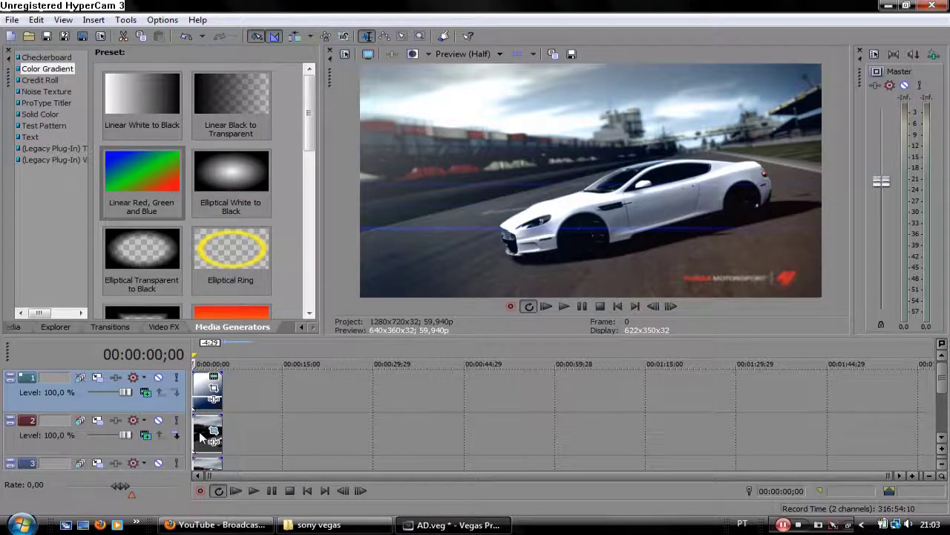
{"action": "mouse_move", "coordinate": [204, 426]}
{"action": "left_mouse_down"}
{"action": "mouse_move", "coordinate": [276, 423]}
{"action": "mouse_move", "coordinate": [207, 424]}
{"action": "mouse_move", "coordinate": [276, 423]}
{"action": "mouse_move", "coordinate": [206, 425]}
{"action": "mouse_move", "coordinate": [206, 433]}
{"action": "left_mouse_up"}
- Insert a new video track at the top, and set its compositing mode so black areas leave the footage visible
{"action": "left_click", "coordinate": [113, 406]}
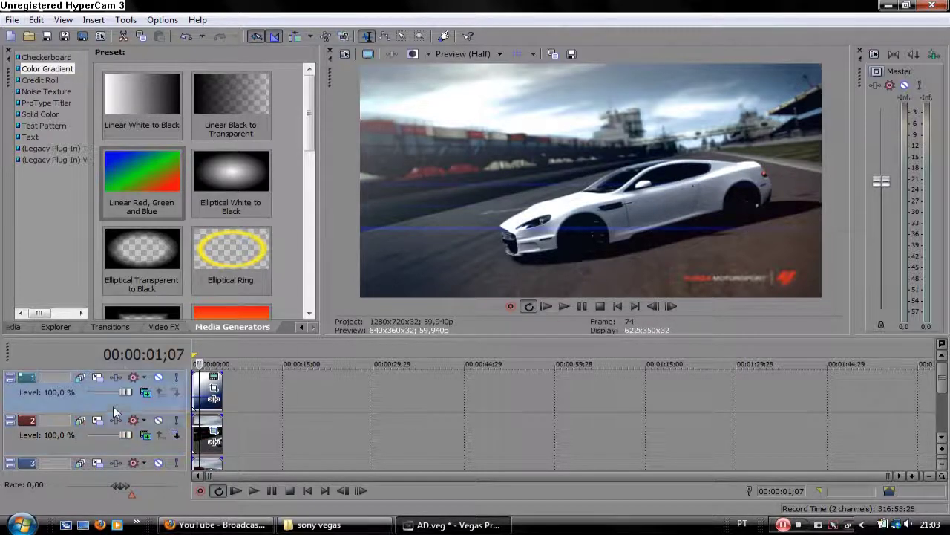
{"action": "right_click", "coordinate": [113, 406]}
{"action": "left_click", "coordinate": [185, 252]}
{"action": "left_click", "coordinate": [227, 166]}
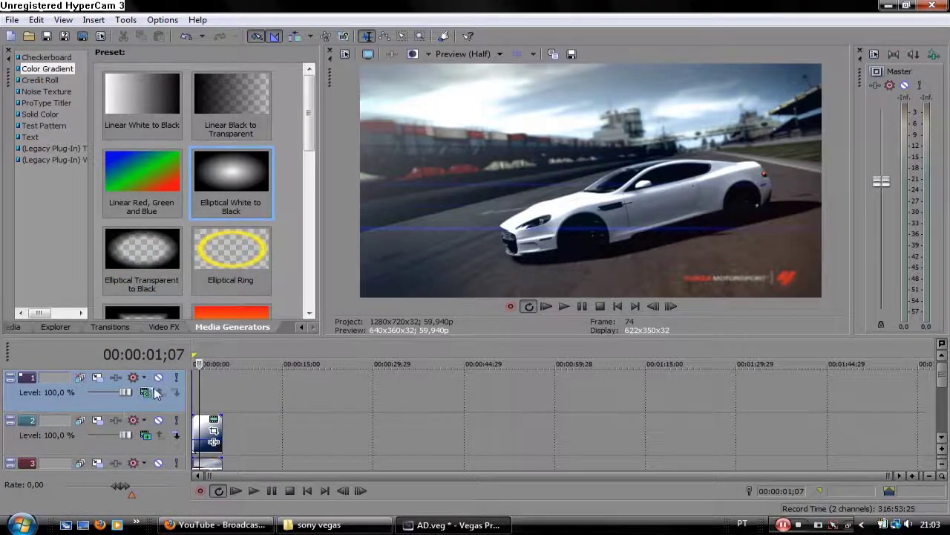
{"action": "left_click", "coordinate": [146, 393]}
{"action": "left_click", "coordinate": [181, 342]}
- Place the Elliptical White to Black gradient on the new top track and set its centre colour to yellow (RGB 255, 249, 0)
{"action": "left_click", "coordinate": [193, 392]}
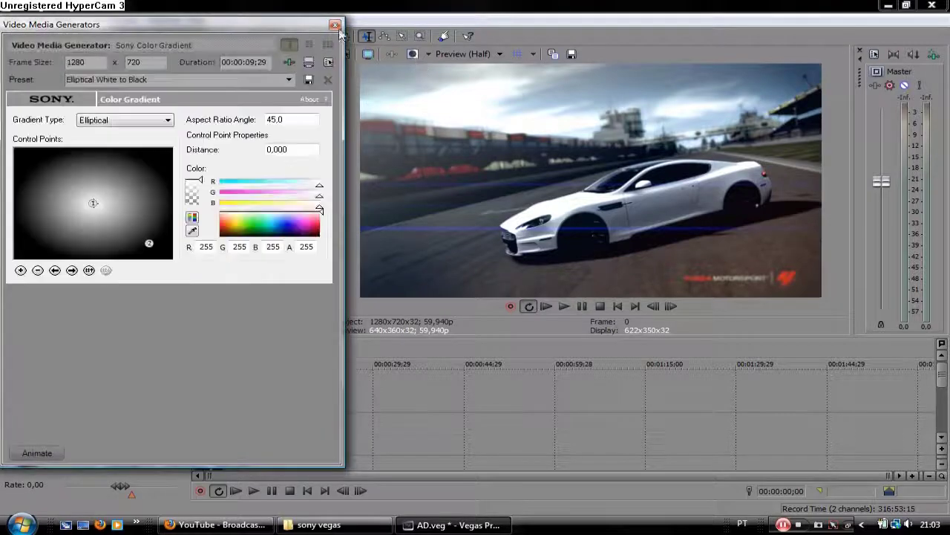
{"action": "left_click_drag", "start_coordinate": [238, 228], "coordinate": [237, 228]}
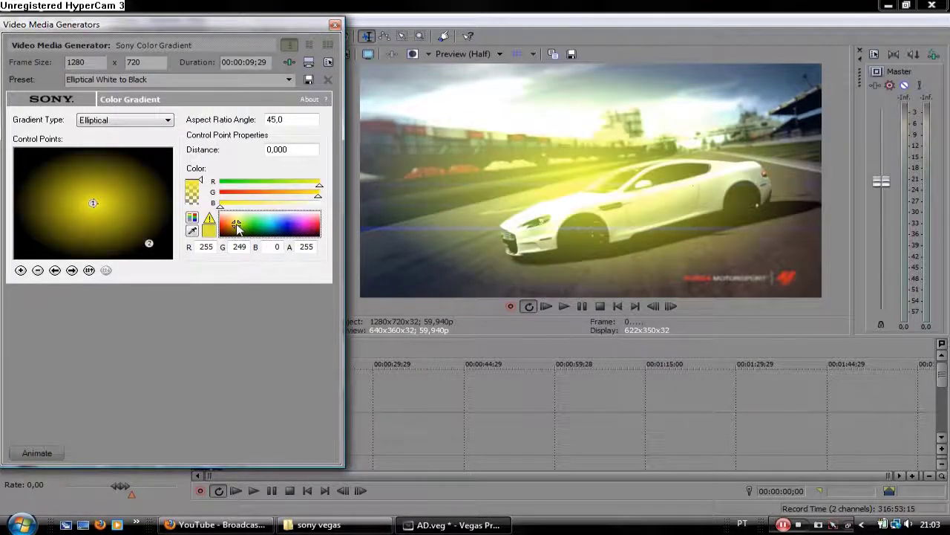
{"action": "left_click", "coordinate": [336, 25]}
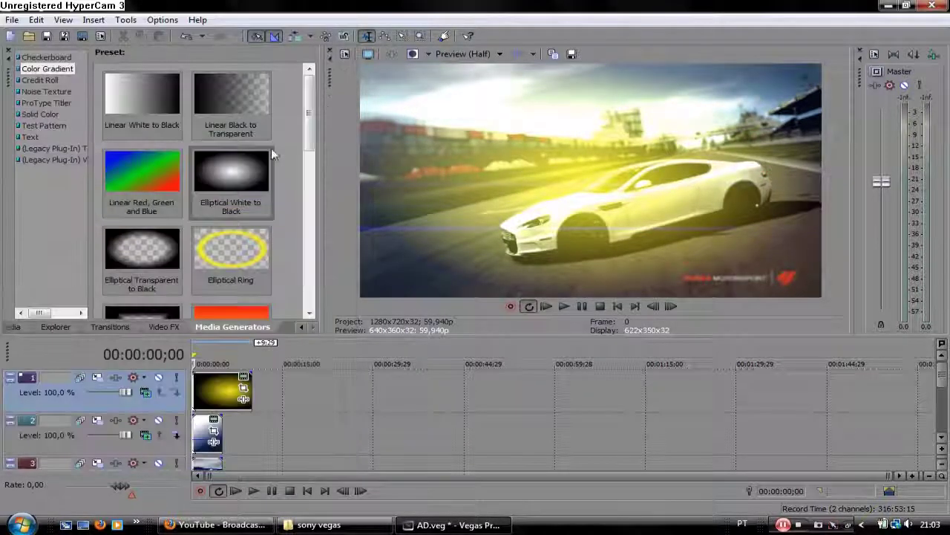
- Apply the Color Curves effect with the Reset to None preset to the yellow elliptical gradient
{"action": "left_click", "coordinate": [170, 327]}
{"action": "left_click_drag", "start_coordinate": [110, 146], "coordinate": [109, 98]}
{"action": "scroll", "coordinate": [110, 97], "scroll_direction": "up", "scroll_amount": 2}
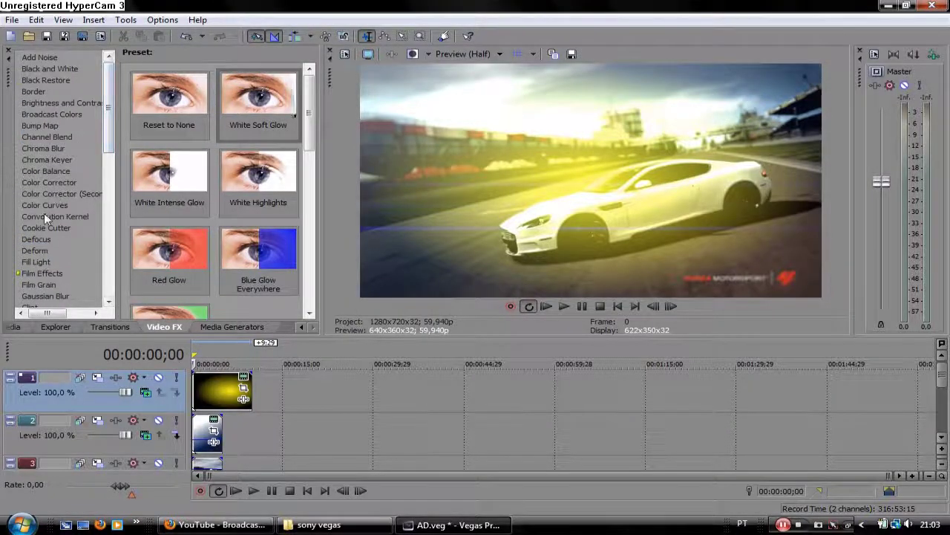
{"action": "left_click", "coordinate": [44, 206]}
{"action": "left_click_drag", "start_coordinate": [269, 364], "coordinate": [231, 389]}
- Shape the RGB curve into a steep S for stronger contrast, and close the effect settings
{"action": "left_click_drag", "start_coordinate": [298, 150], "coordinate": [265, 120]}
{"action": "left_click_drag", "start_coordinate": [166, 251], "coordinate": [185, 282]}
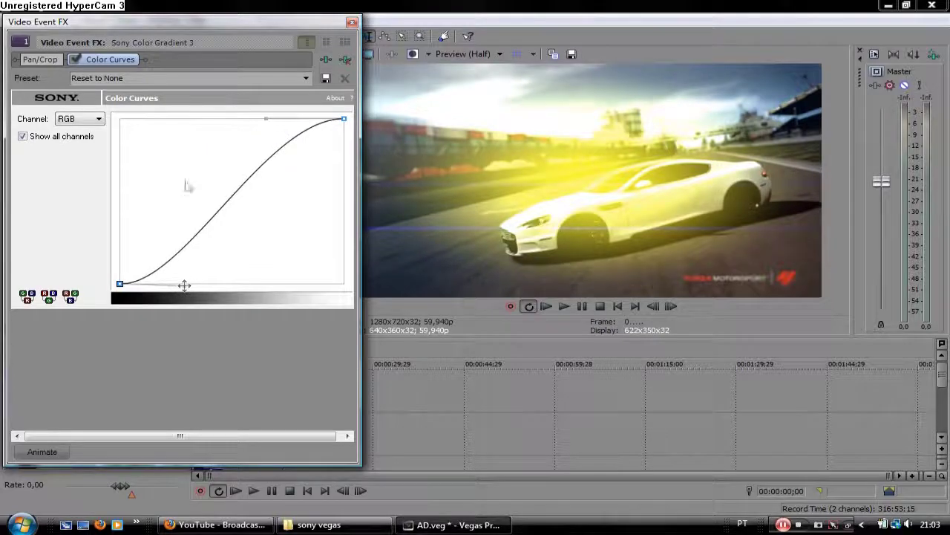
{"action": "left_click_drag", "start_coordinate": [265, 116], "coordinate": [299, 119]}
{"action": "left_click_drag", "start_coordinate": [182, 284], "coordinate": [190, 303]}
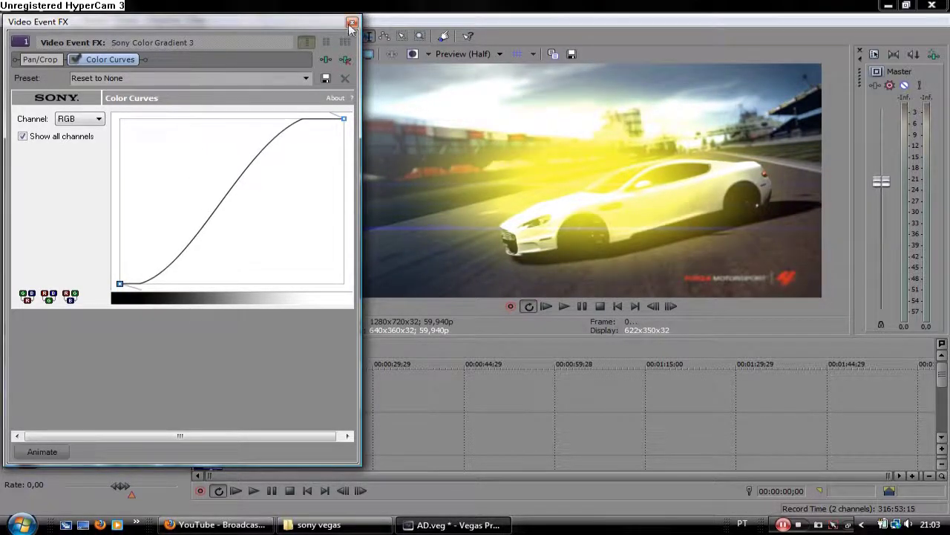
{"action": "left_click", "coordinate": [352, 23]}
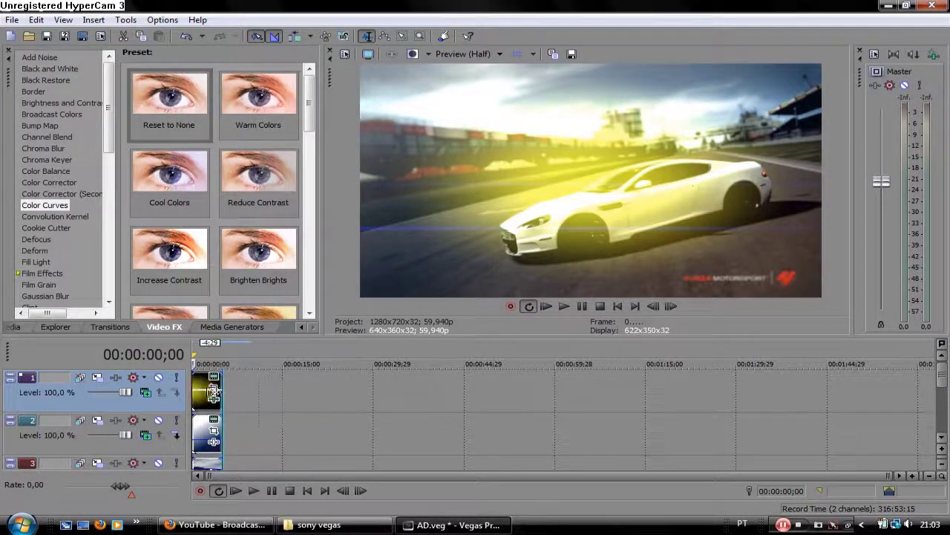
- Use Event Pan/Crop on the elliptical gradient to move its glow to the lower-left corner of the picture
{"action": "left_click", "coordinate": [242, 387]}
{"action": "left_click_drag", "start_coordinate": [237, 303], "coordinate": [444, 197]}
{"action": "left_click_drag", "start_coordinate": [448, 126], "coordinate": [304, 125]}
{"action": "left_click", "coordinate": [366, 118]}
- Set the elliptical gradient's centre colour to very dark blue (RGB 7, 0, 54), and close the generator settings
{"action": "left_click", "coordinate": [215, 383]}
{"action": "left_click_drag", "start_coordinate": [245, 232], "coordinate": [306, 235]}
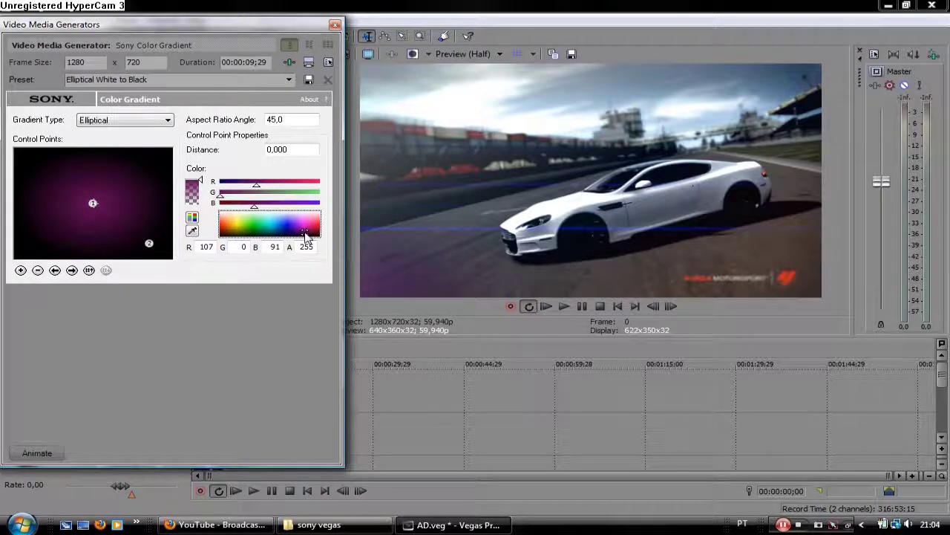
{"action": "left_click_drag", "start_coordinate": [306, 236], "coordinate": [290, 239]}
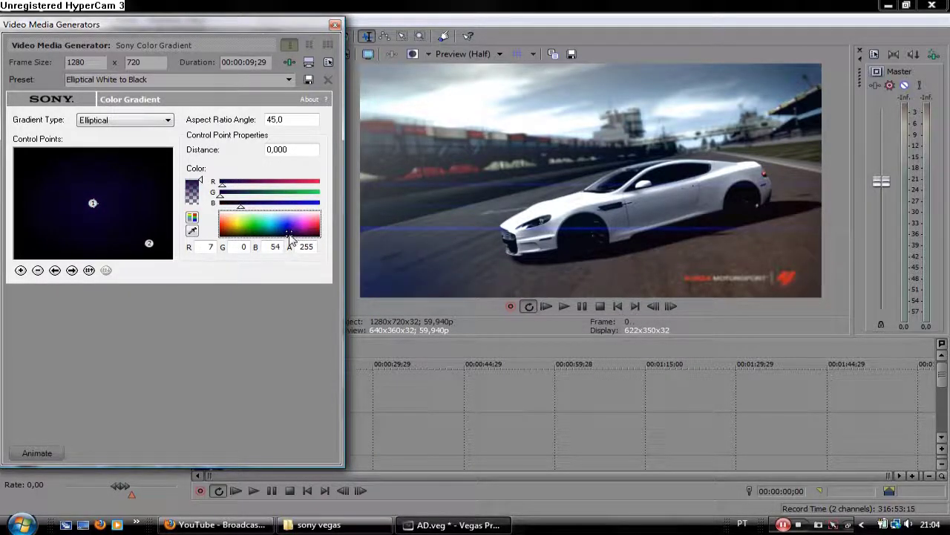
{"action": "left_click", "coordinate": [334, 25]}
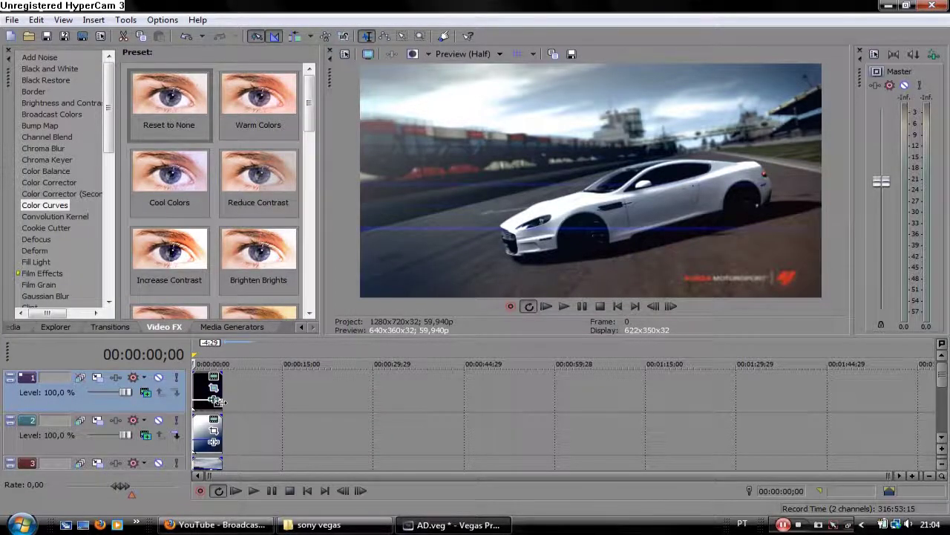
- Adjust the opacity of the gradients on the two upper tracks, and duplicate the top track
{"action": "left_click_drag", "start_coordinate": [198, 375], "coordinate": [199, 402]}
{"action": "left_click_drag", "start_coordinate": [202, 443], "coordinate": [204, 436]}
{"action": "right_click", "coordinate": [153, 403]}
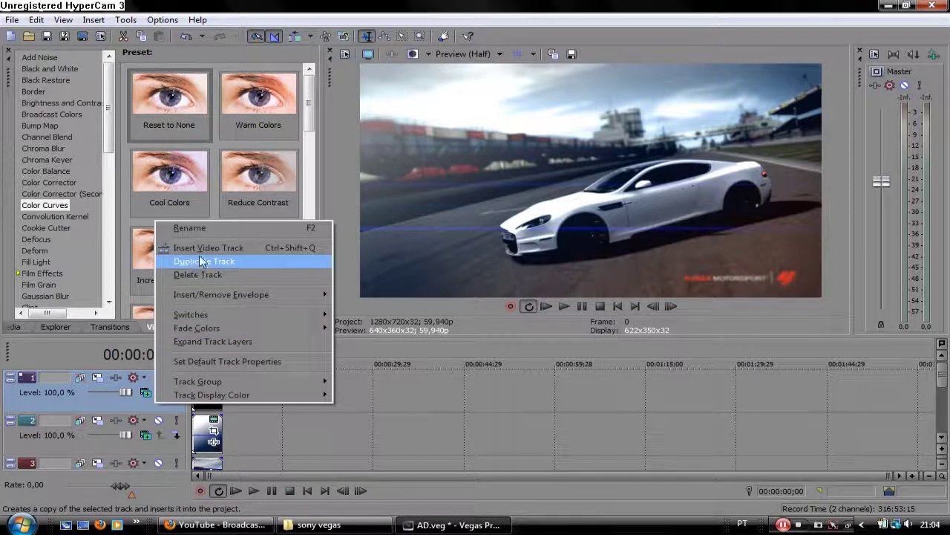
{"action": "left_click", "coordinate": [200, 259]}
- Use Event Pan/Crop on the duplicated gradient to move its glow to the upper-left corner of the picture
{"action": "left_click", "coordinate": [213, 378]}
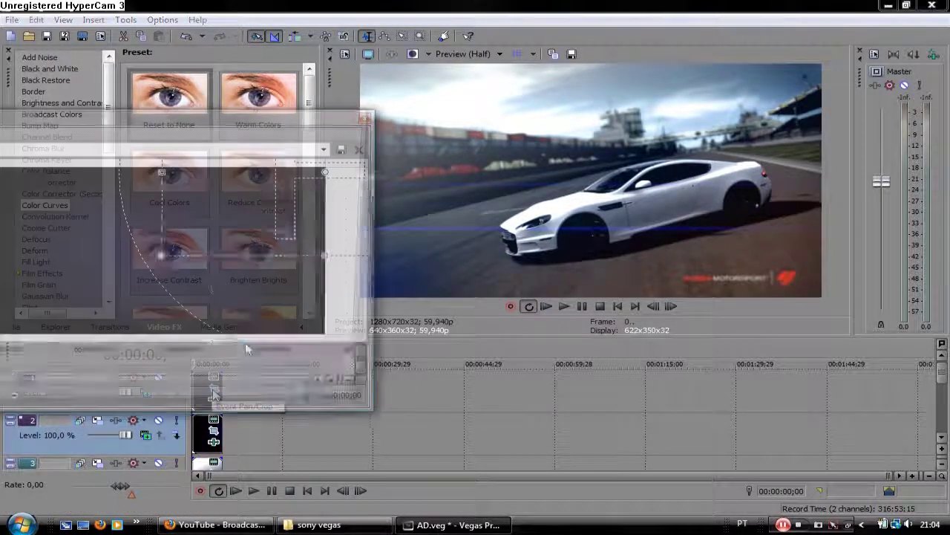
{"action": "left_click_drag", "start_coordinate": [228, 281], "coordinate": [228, 333]}
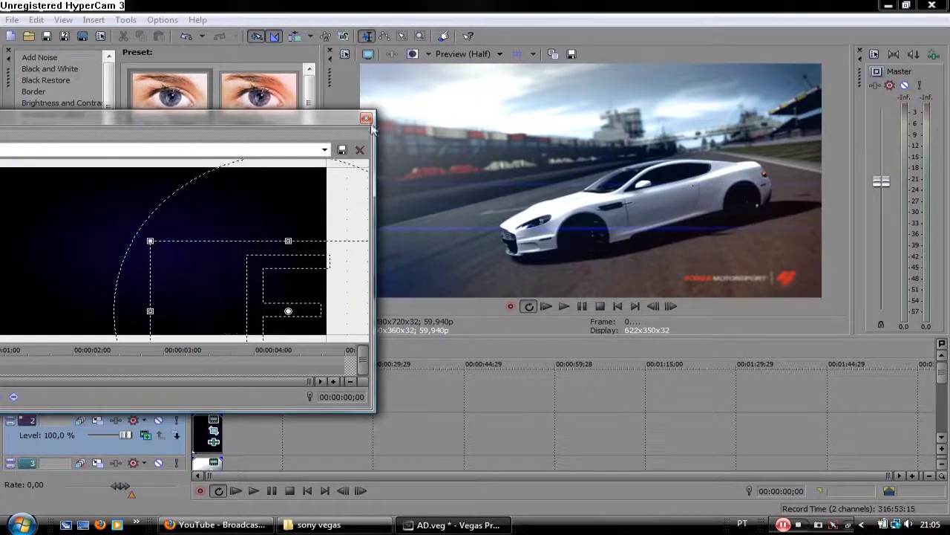
{"action": "left_click", "coordinate": [365, 119]}
- Try to recolour only the duplicated top gradient to yellow, and close its generator settings
{"action": "left_click", "coordinate": [213, 378]}
{"action": "left_click_drag", "start_coordinate": [227, 232], "coordinate": [235, 220]}
{"action": "left_click", "coordinate": [337, 26]}
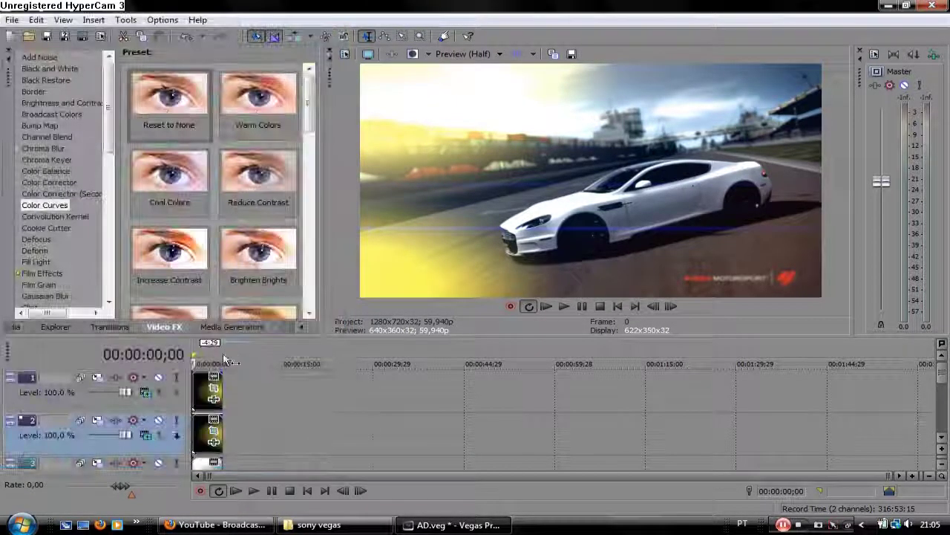
- Copy the top gradient event, and set the second track's gradient to a dark blue centre colour (RGB 0, 25, 81)
{"action": "right_click", "coordinate": [204, 387]}
{"action": "left_click", "coordinate": [236, 203]}
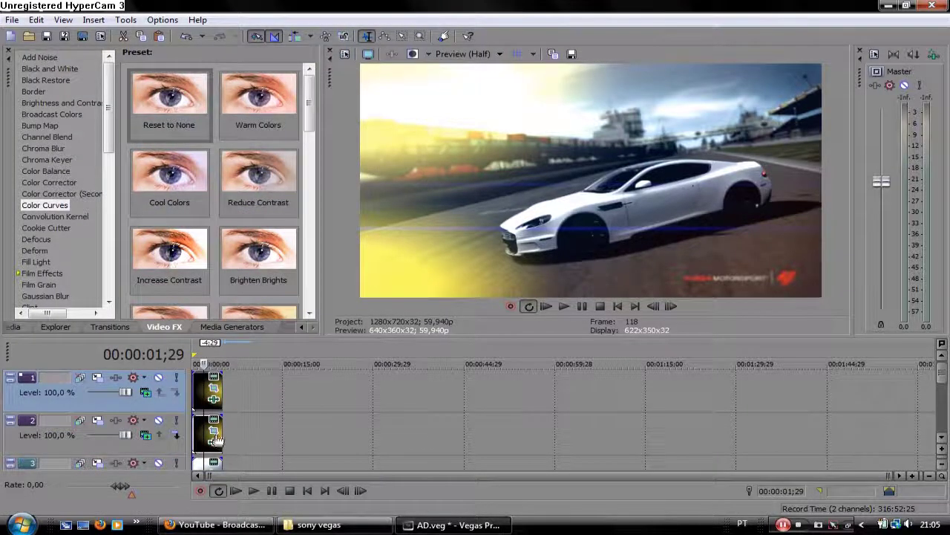
{"action": "left_click", "coordinate": [218, 420]}
{"action": "left_click_drag", "start_coordinate": [228, 228], "coordinate": [283, 233]}
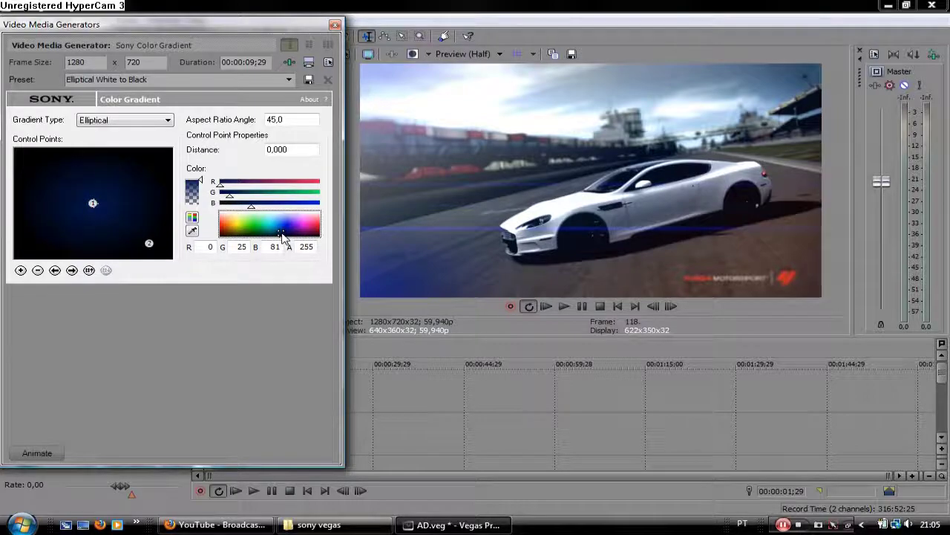
{"action": "left_click", "coordinate": [334, 26]}
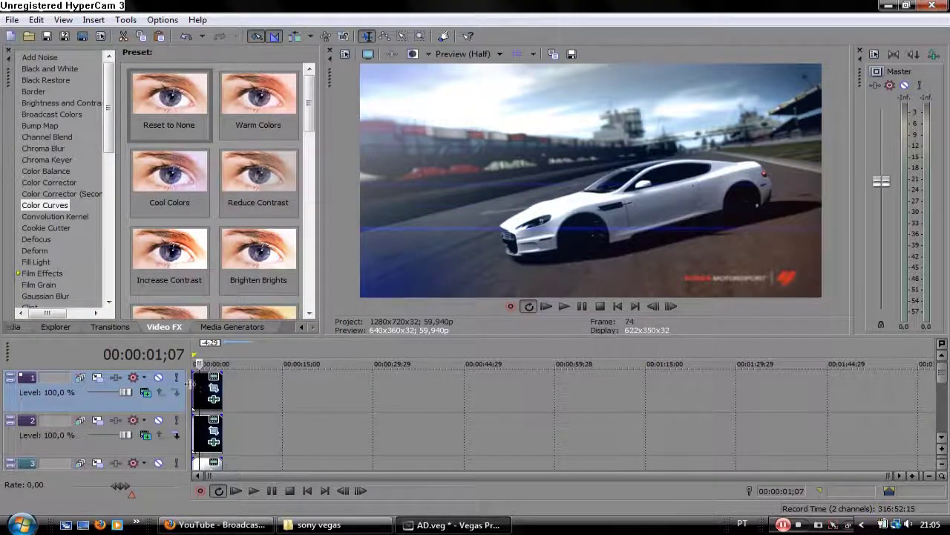
- Adjust the second track's gradient opacity, and replace the top gradient with a pasted event that creates a new copy of the source media
{"action": "left_click_drag", "start_coordinate": [205, 420], "coordinate": [205, 446]}
{"action": "left_click", "coordinate": [194, 395]}
{"action": "right_click", "coordinate": [193, 400]}
{"action": "left_click", "coordinate": [219, 250]}
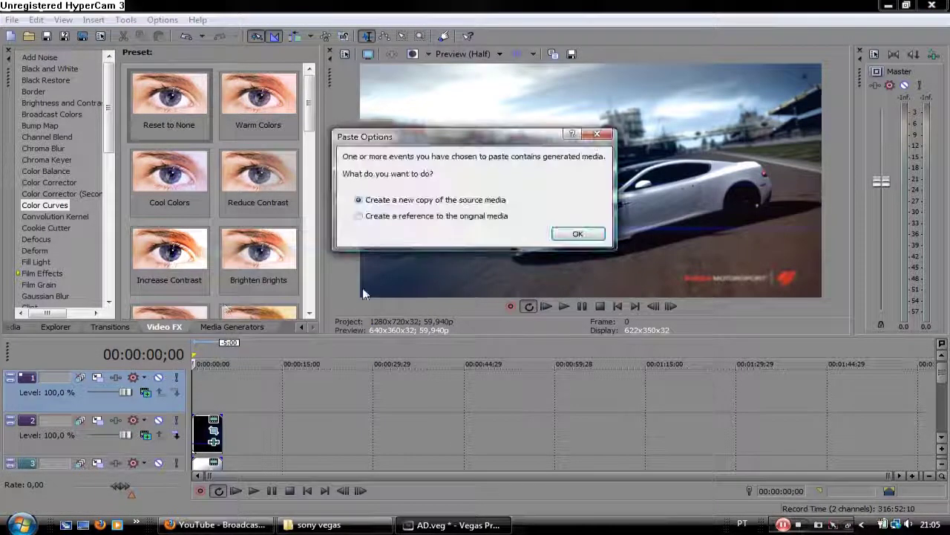
{"action": "left_click", "coordinate": [573, 233]}
- Set the pasted top gradient's centre colour to amber (RGB 188, 150, 0), and close the generator settings
{"action": "left_click", "coordinate": [205, 388]}
{"action": "left_click", "coordinate": [214, 377]}
{"action": "left_click", "coordinate": [236, 229]}
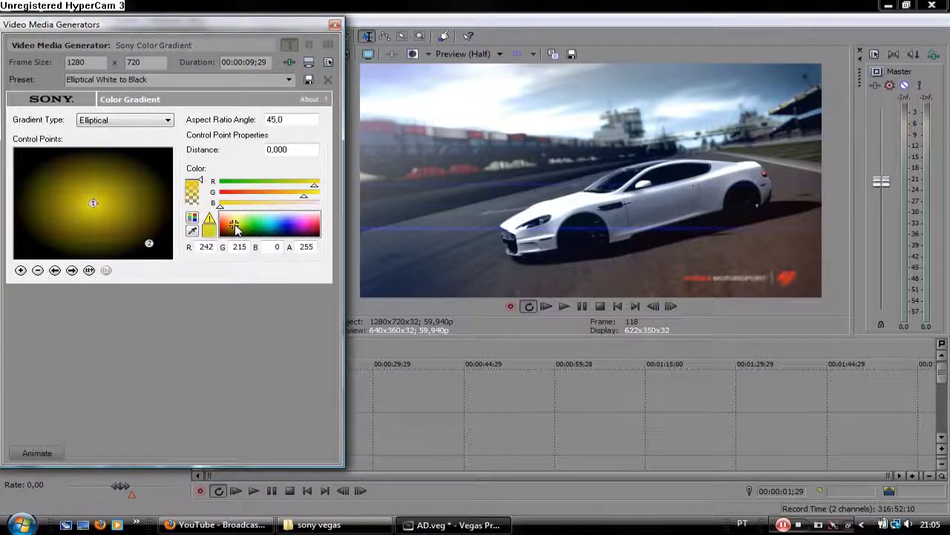
{"action": "left_click", "coordinate": [234, 231]}
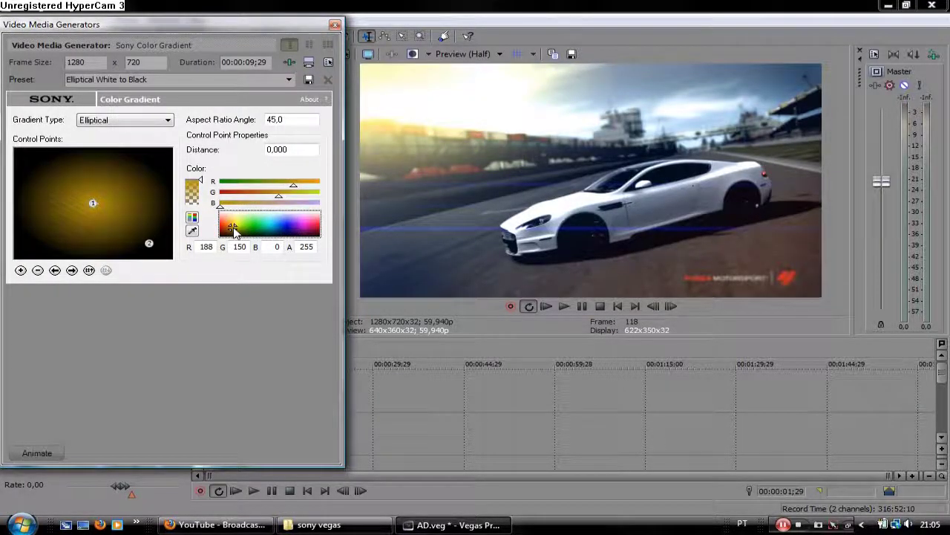
{"action": "left_click", "coordinate": [334, 25]}
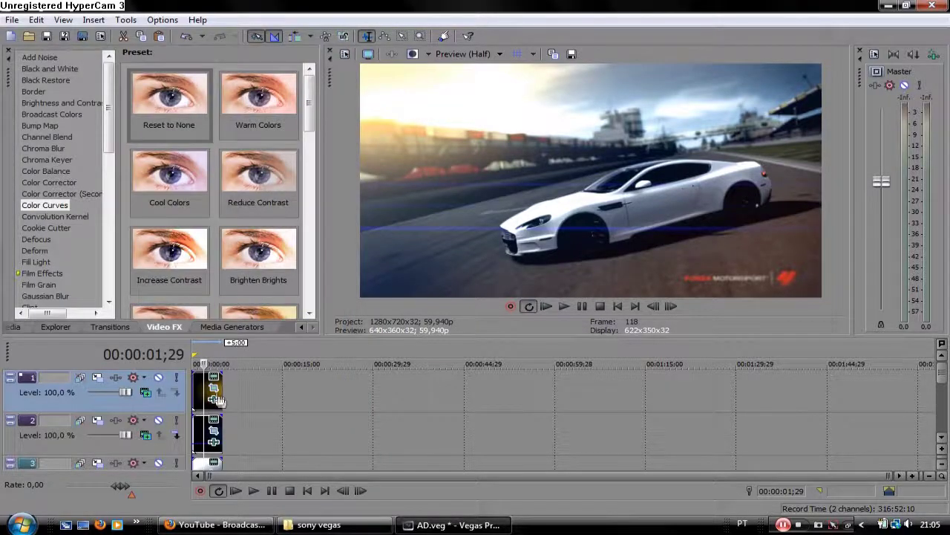
- Use Event Pan/Crop on the amber gradient to fine-tune its glow's position in the upper-left of the picture
{"action": "left_click", "coordinate": [213, 420]}
{"action": "left_click_drag", "start_coordinate": [93, 117], "coordinate": [62, 119]}
{"action": "mouse_move", "coordinate": [204, 269]}
{"action": "left_mouse_down"}
{"action": "mouse_move", "coordinate": [225, 265]}
{"action": "mouse_move", "coordinate": [208, 263]}
{"action": "left_mouse_up"}
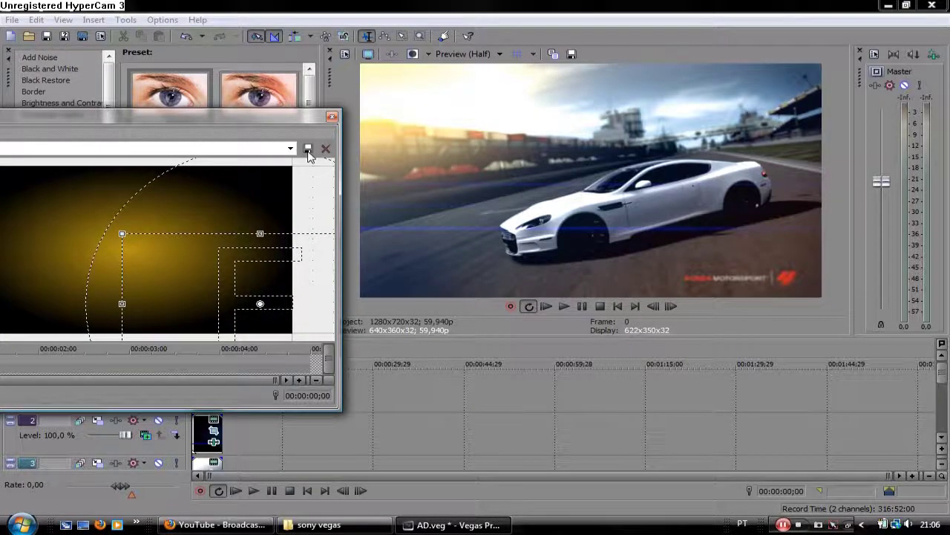
{"action": "left_click", "coordinate": [334, 117]}
{"action": "left_click_drag", "start_coordinate": [941, 371], "coordinate": [943, 401]}
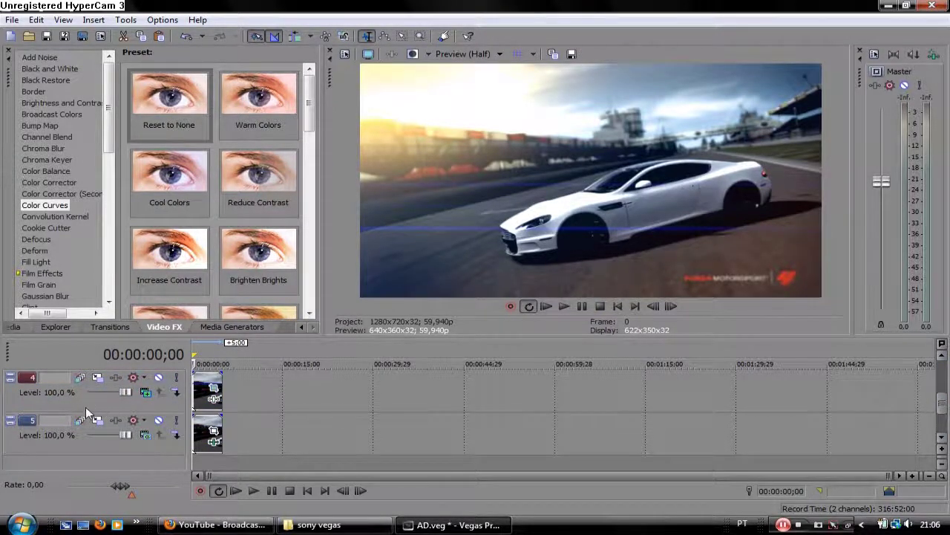
- Apply the 35mm Lens flare to the track 5 car clip, with light position about X -0.906, Y -0.930 and perspective -1.000
{"action": "scroll", "coordinate": [67, 163], "scroll_direction": "down", "scroll_amount": 3}
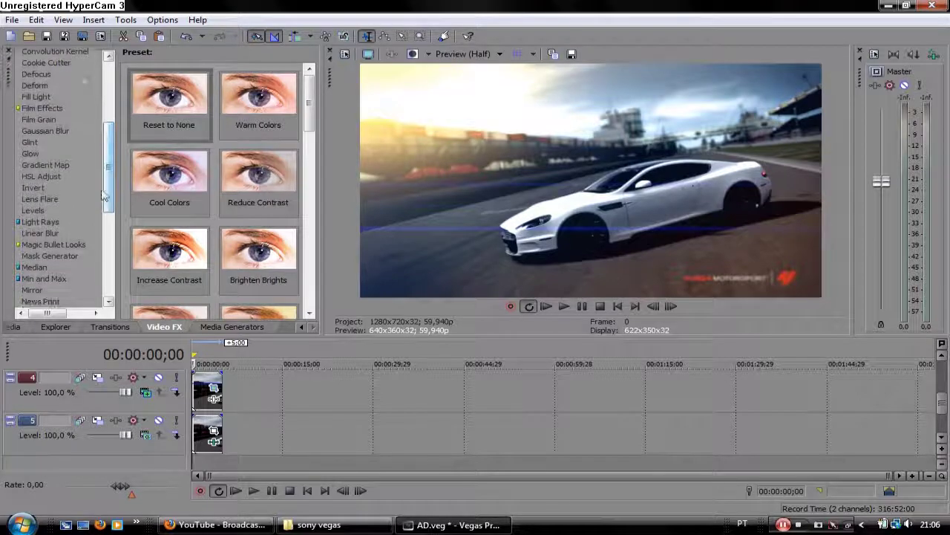
{"action": "scroll", "coordinate": [50, 184], "scroll_direction": "down", "scroll_amount": 3}
{"action": "left_click", "coordinate": [39, 176]}
{"action": "left_click_drag", "start_coordinate": [170, 104], "coordinate": [212, 429]}
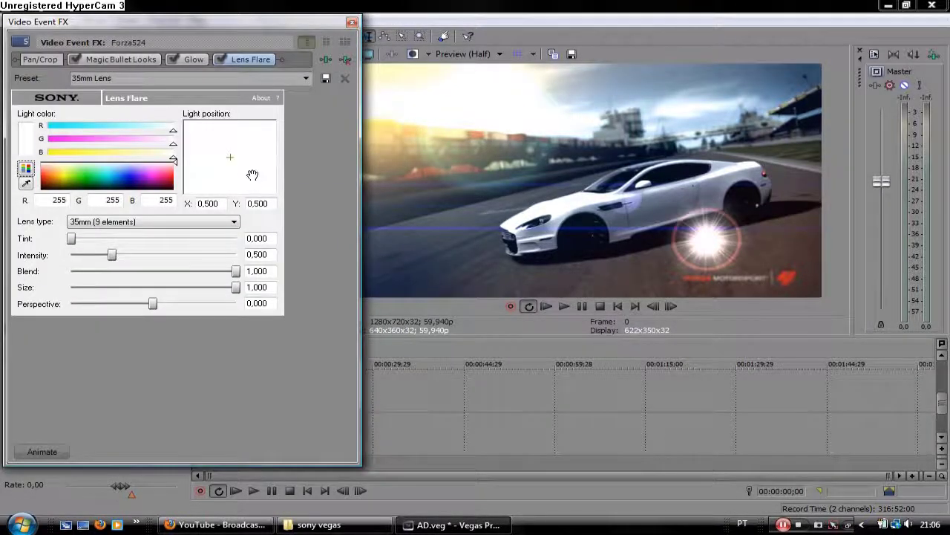
{"action": "left_click_drag", "start_coordinate": [195, 124], "coordinate": [186, 121]}
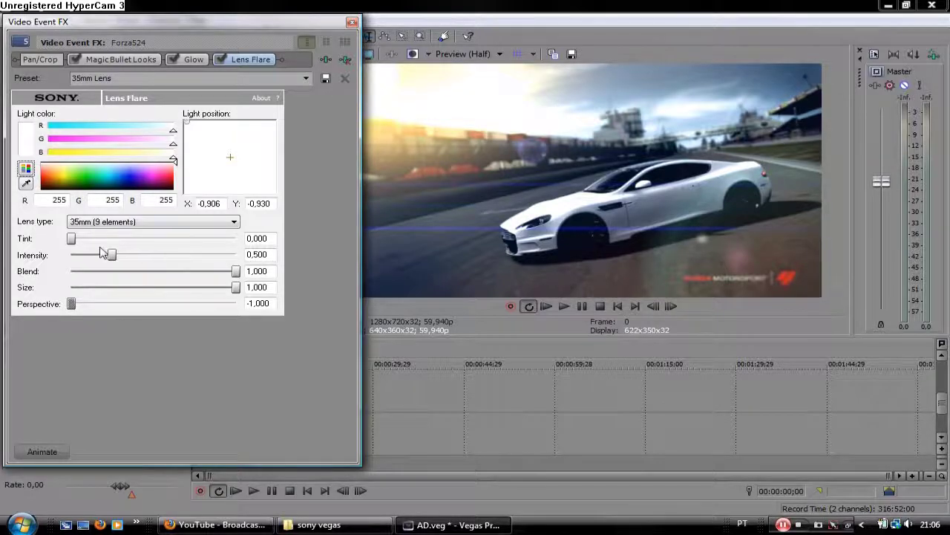
- Set the lens flare's tint to 0.144 and intensity to 0.550, trying red and then blue (RGB 0, 68, 243) light colours
{"action": "left_click_drag", "start_coordinate": [73, 244], "coordinate": [93, 242]}
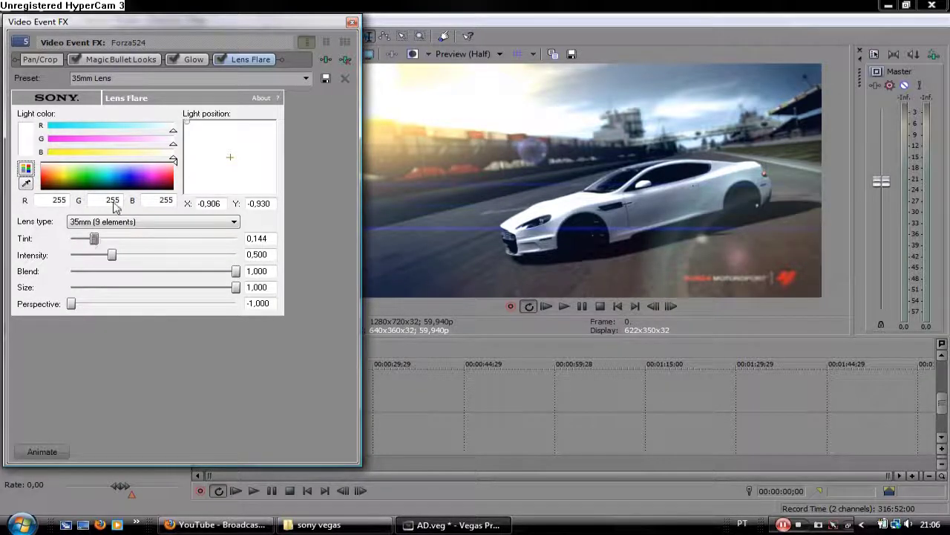
{"action": "left_click", "coordinate": [170, 178]}
{"action": "left_click", "coordinate": [174, 179]}
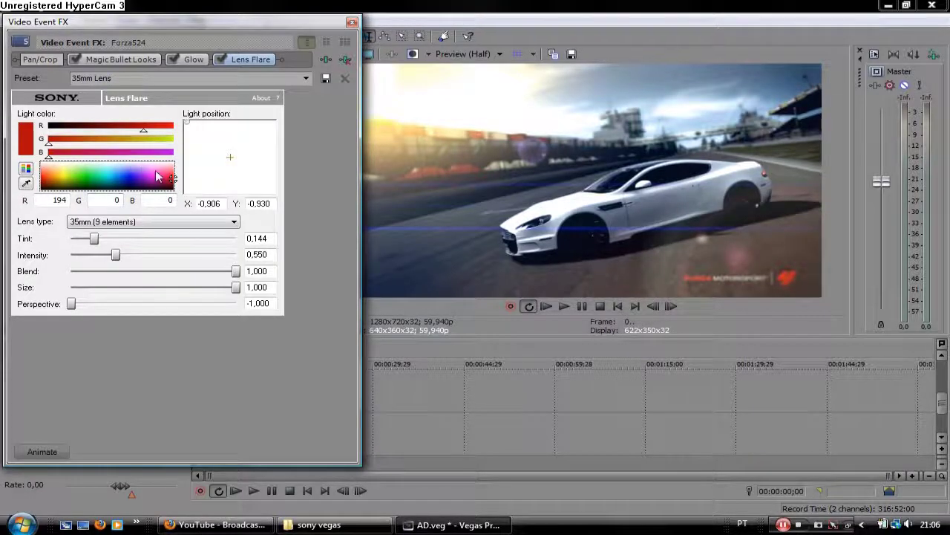
{"action": "left_click_drag", "start_coordinate": [173, 179], "coordinate": [176, 176]}
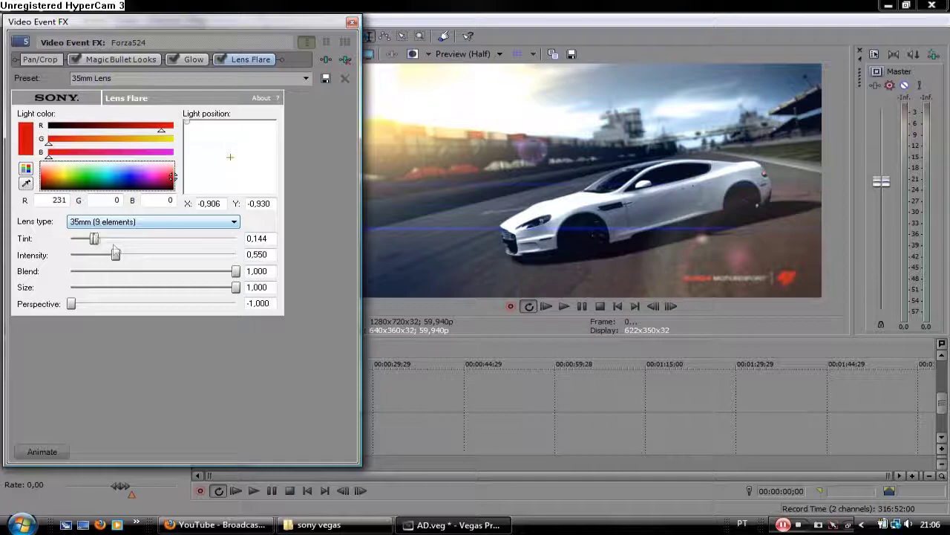
{"action": "left_click", "coordinate": [124, 177]}
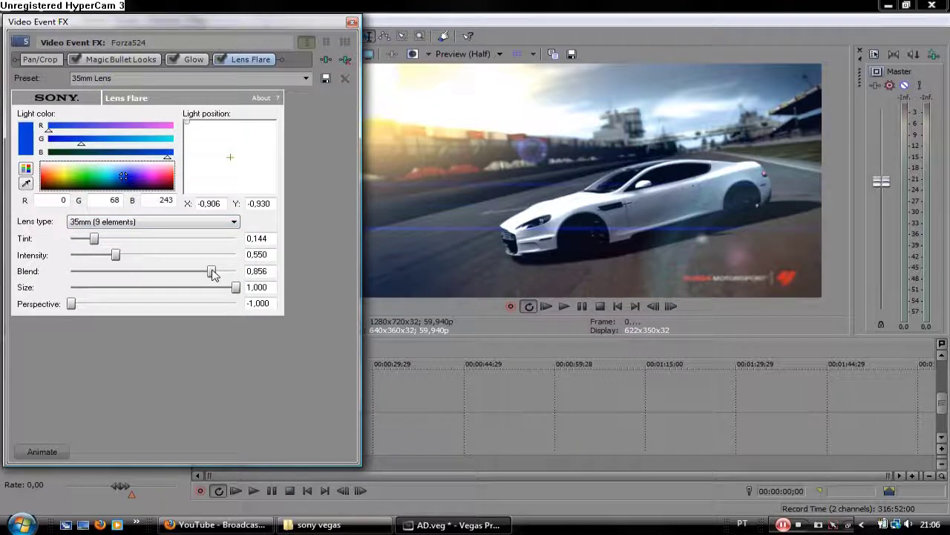
- Set the flare's blend to 0.640 and its light colour to red (RGB 255, 12, 12) with tint 0.117, and close the effect settings
{"action": "left_click_drag", "start_coordinate": [210, 274], "coordinate": [192, 272]}
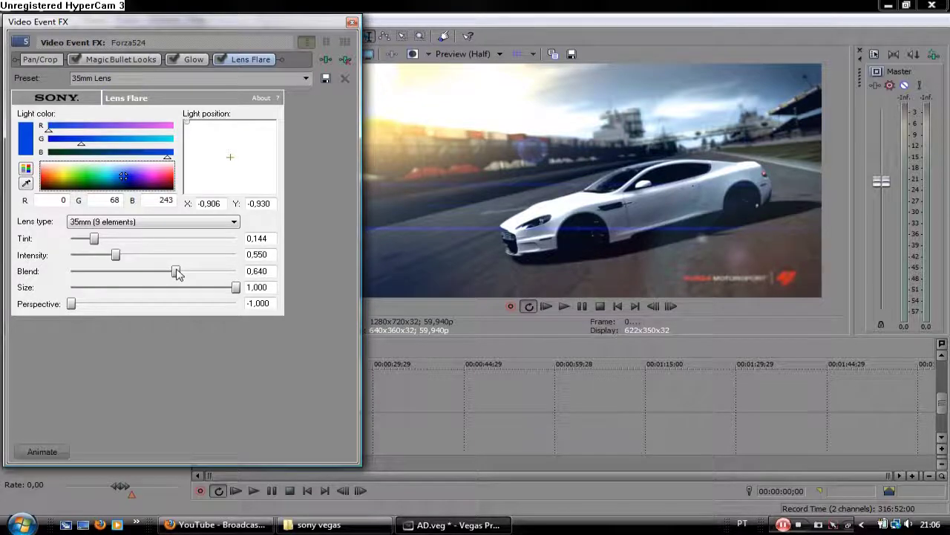
{"action": "left_click", "coordinate": [173, 176]}
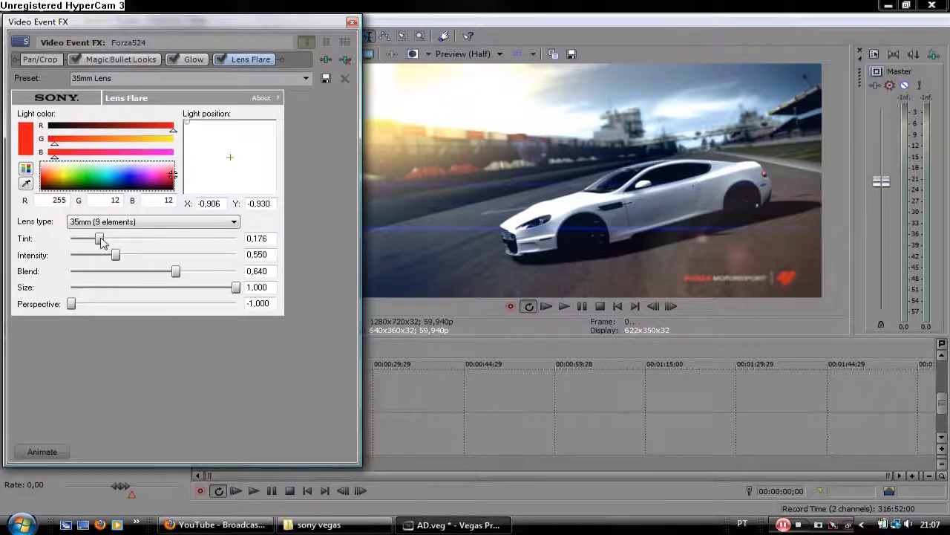
{"action": "left_click_drag", "start_coordinate": [91, 240], "coordinate": [90, 239]}
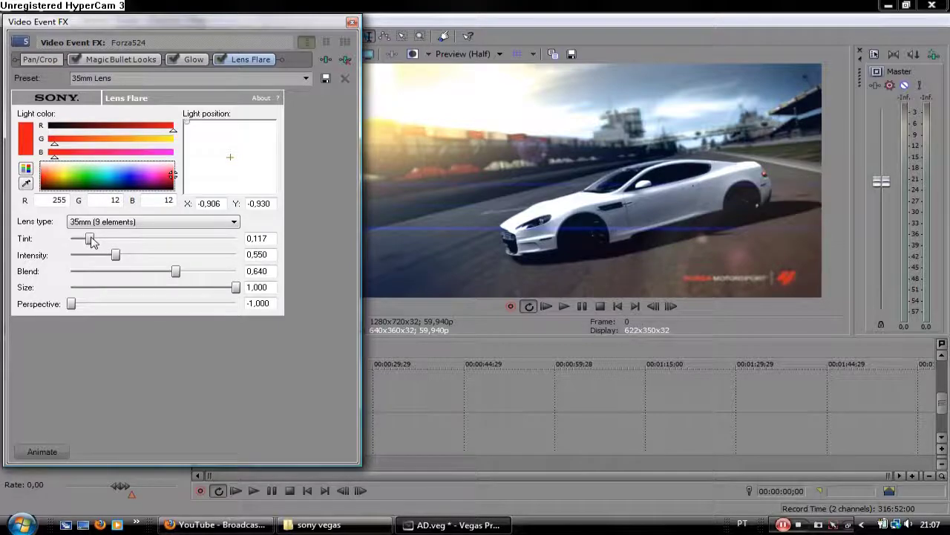
{"action": "mouse_move", "coordinate": [291, 26]}
{"action": "left_mouse_down"}
{"action": "mouse_move", "coordinate": [165, 29]}
{"action": "mouse_move", "coordinate": [303, 32]}
{"action": "left_mouse_up"}
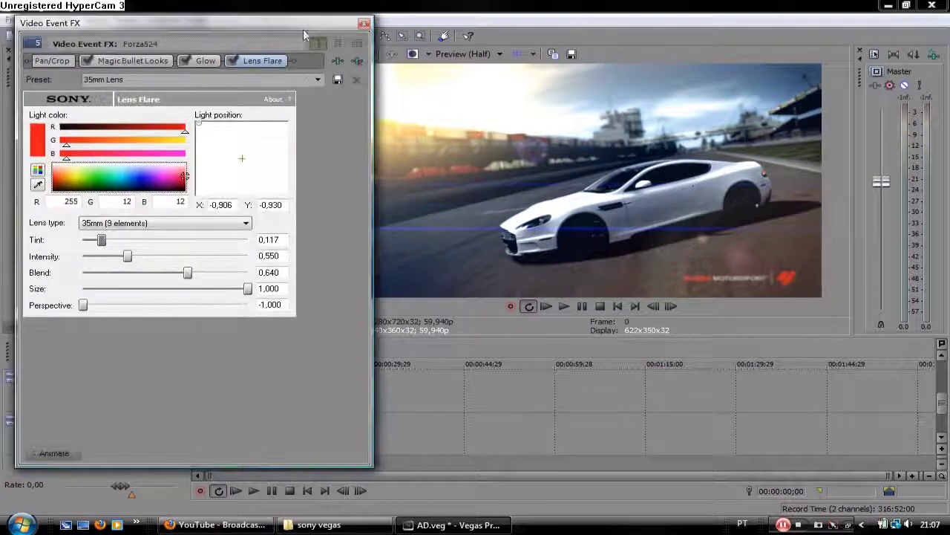
{"action": "left_click", "coordinate": [364, 23]}
- Insert a new video track at the top of the project and add a Default Text generator event to it
{"action": "left_click_drag", "start_coordinate": [204, 385], "coordinate": [207, 399]}
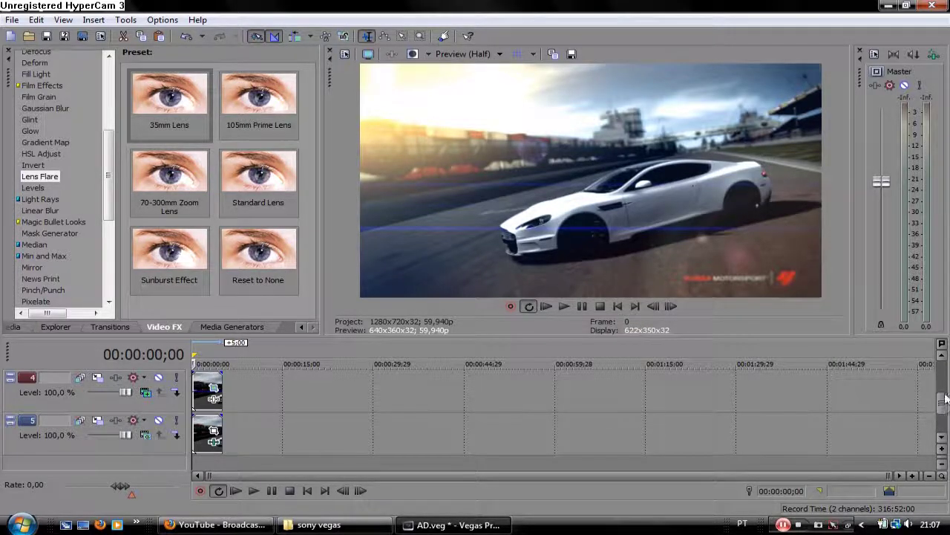
{"action": "right_click", "coordinate": [146, 405]}
{"action": "left_click", "coordinate": [223, 245]}
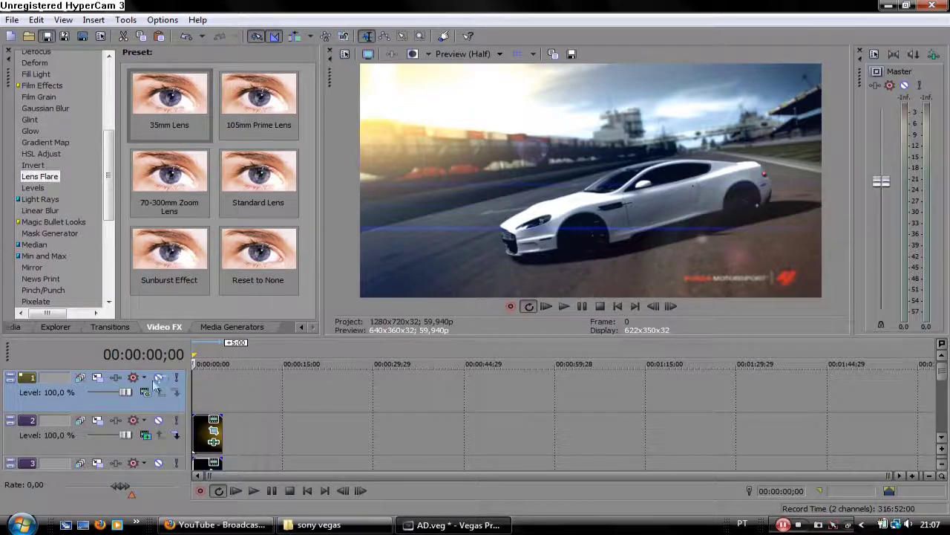
{"action": "left_click", "coordinate": [233, 327]}
{"action": "left_click", "coordinate": [30, 136]}
{"action": "left_click_drag", "start_coordinate": [142, 104], "coordinate": [238, 392]}
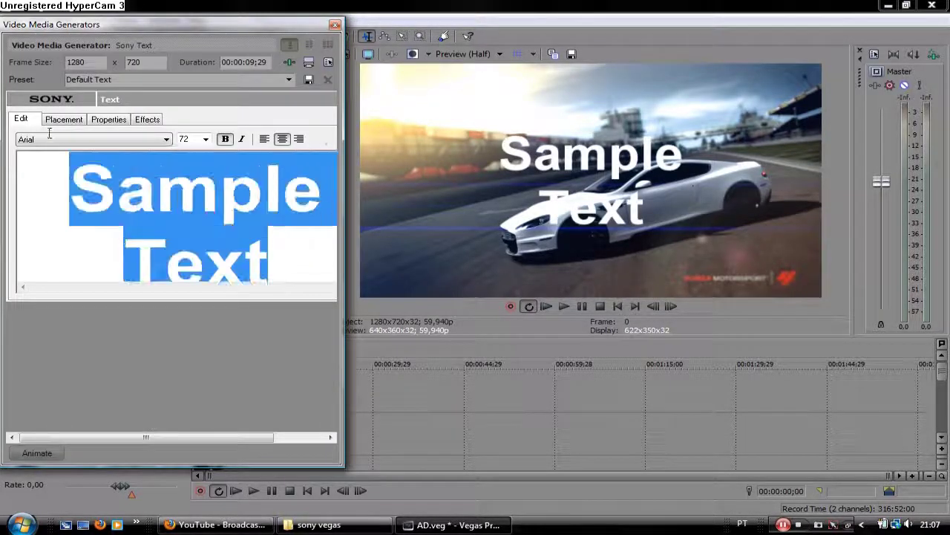
- Set the text's font to League Gothic and replace the sample text with "ASTON MARTIN DB9"
{"action": "left_click", "coordinate": [82, 138]}
{"action": "key", "text": "l"}
{"action": "key", "text": "Down"}
{"action": "key", "text": "Return"}
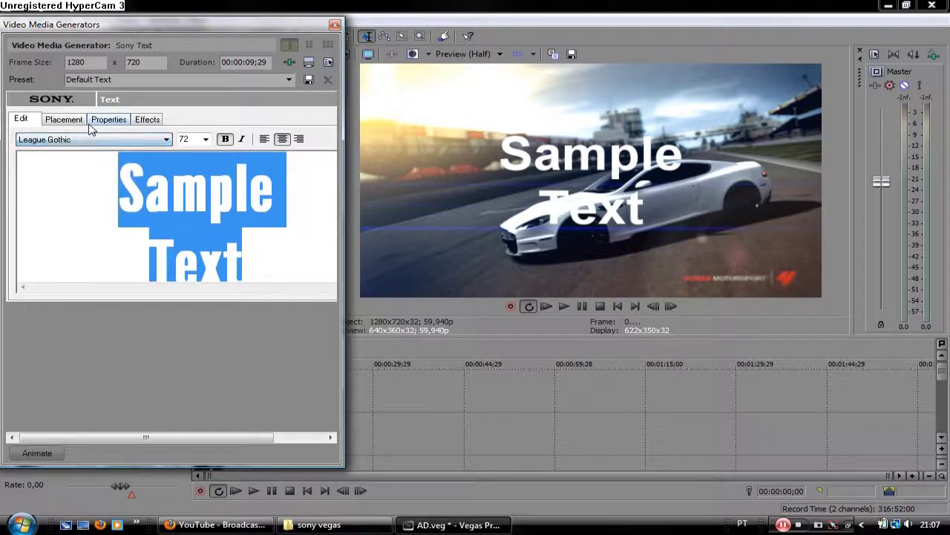
{"action": "type", "text": "AS"}
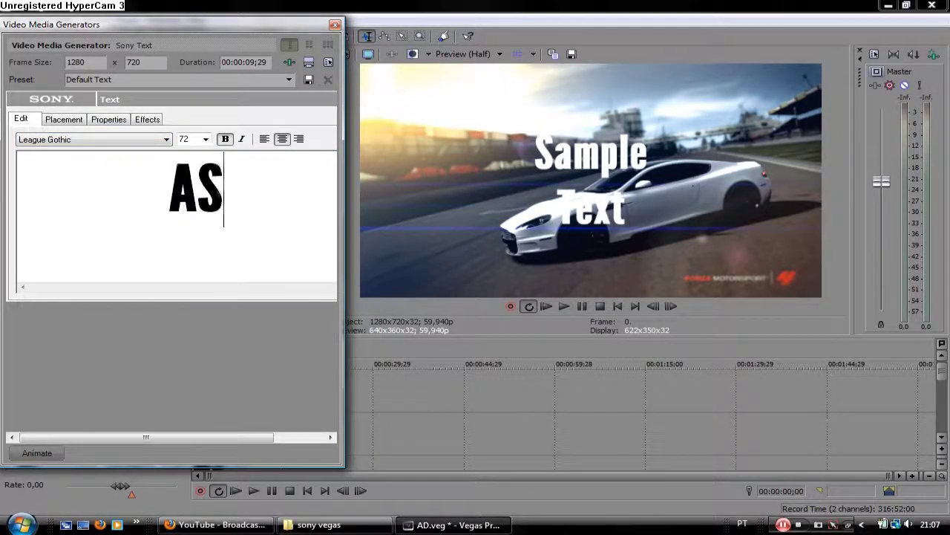
{"action": "type", "text": "TON MARTIN"}
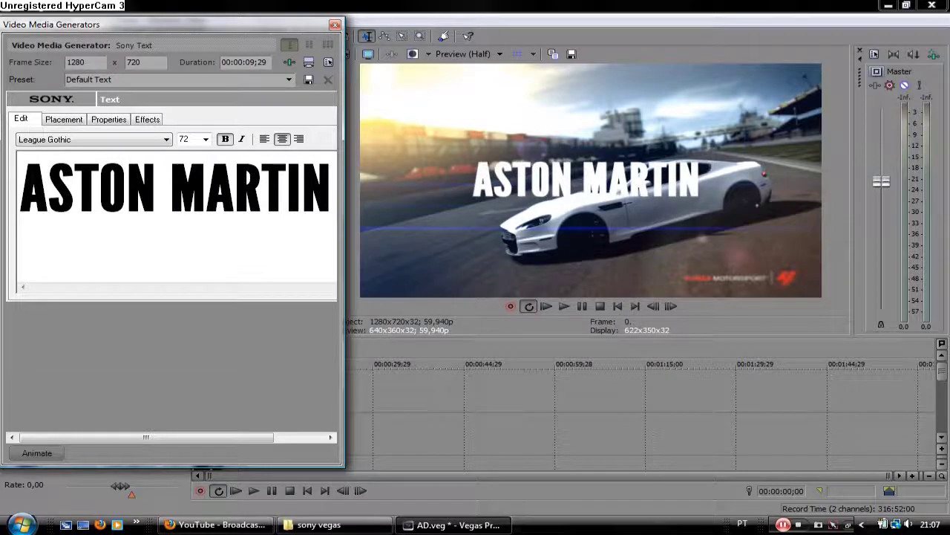
{"action": "type", "text": " DB9"}
- Set the whole title to size 36 and place it left of the car at about X -0.648, Y 0.134
{"action": "key", "text": "ctrl+a"}
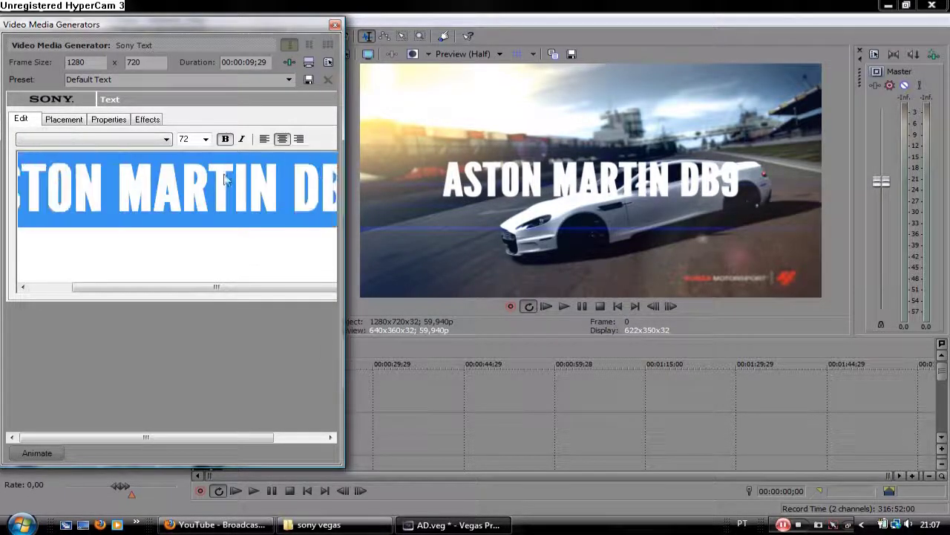
{"action": "left_click", "coordinate": [206, 139]}
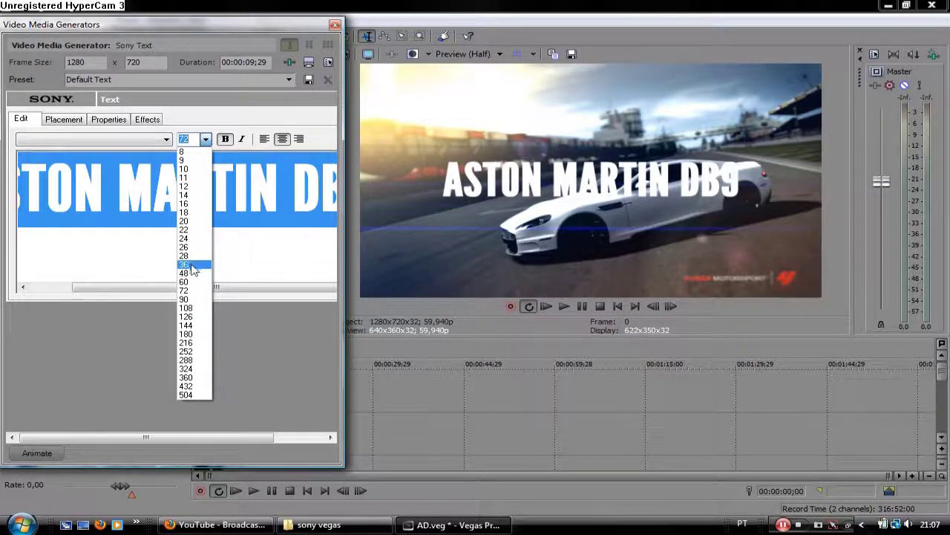
{"action": "left_click", "coordinate": [191, 265]}
{"action": "left_click", "coordinate": [64, 119]}
{"action": "left_click_drag", "start_coordinate": [119, 222], "coordinate": [64, 231]}
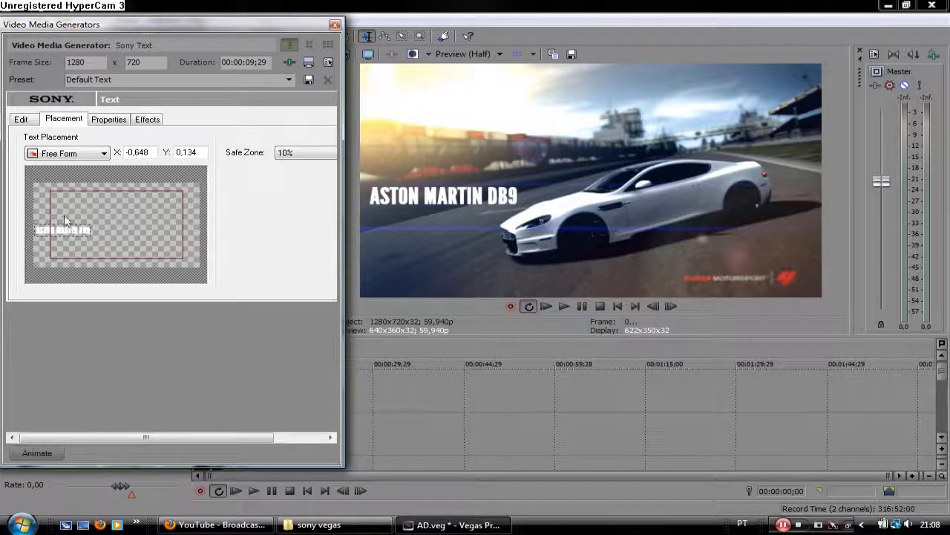
- Reduce the title's font size to 28 and move it to about X -0.727, Y 0.134 near the picture's left edge
{"action": "left_click", "coordinate": [21, 119]}
{"action": "left_click", "coordinate": [205, 139]}
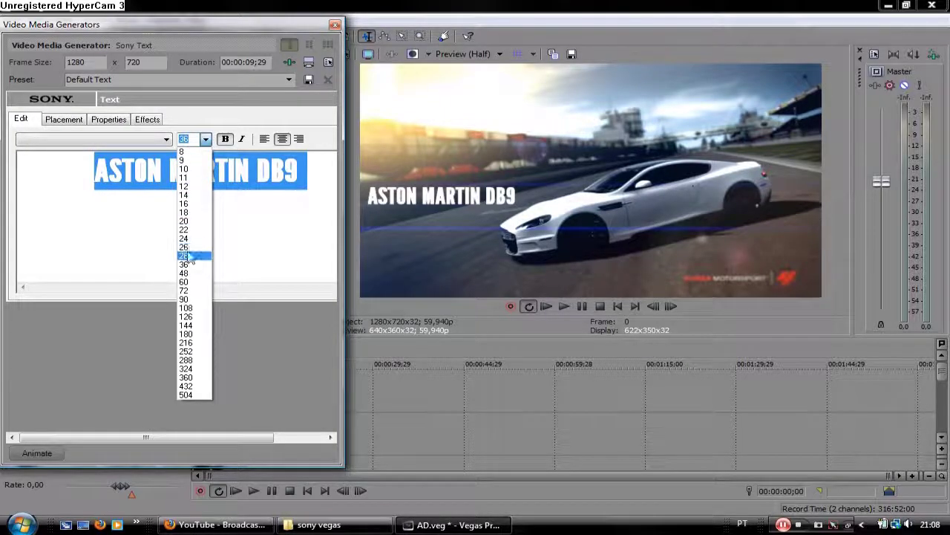
{"action": "left_click", "coordinate": [188, 256]}
{"action": "left_click", "coordinate": [64, 118]}
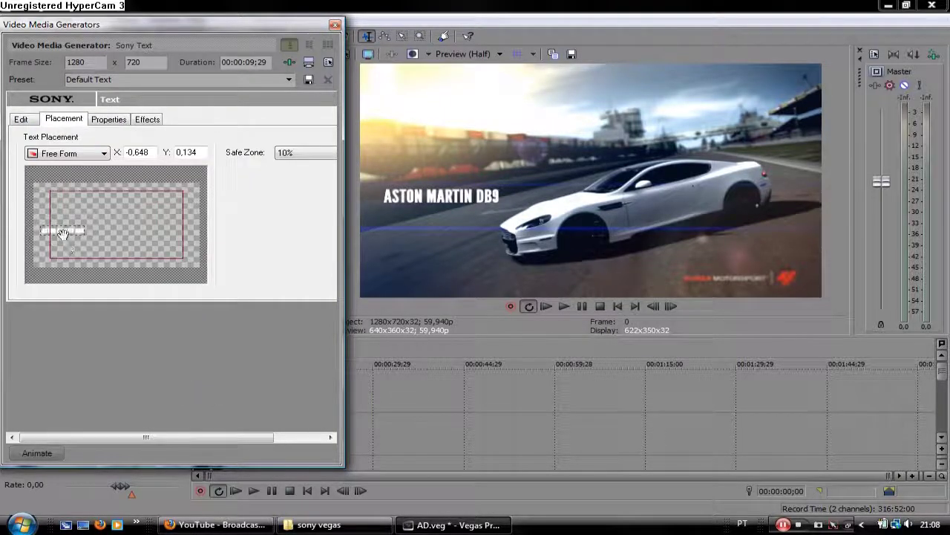
{"action": "left_click_drag", "start_coordinate": [57, 231], "coordinate": [56, 231]}
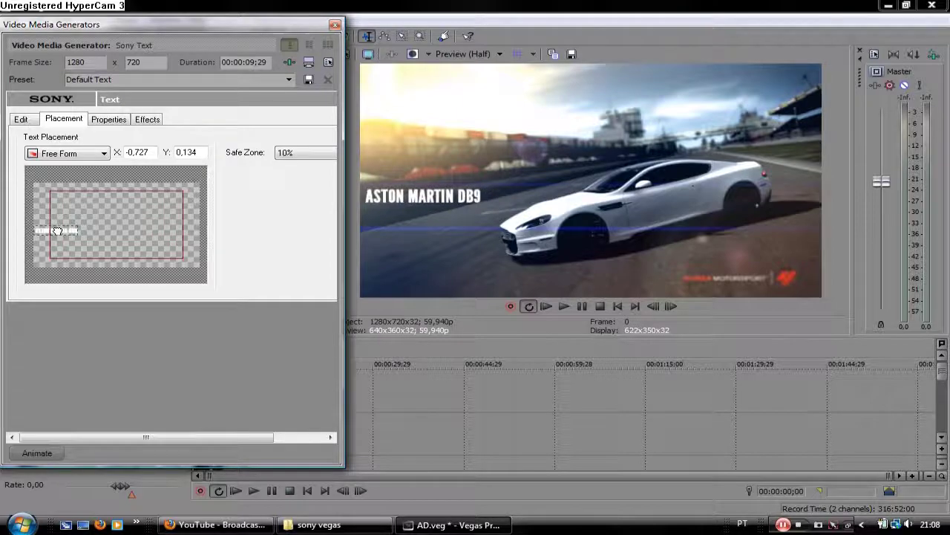
- Adjust the title's tracking to 0.981 and its placement to about X -0.719, Y 0.134, and close the generator settings
{"action": "left_click", "coordinate": [109, 119]}
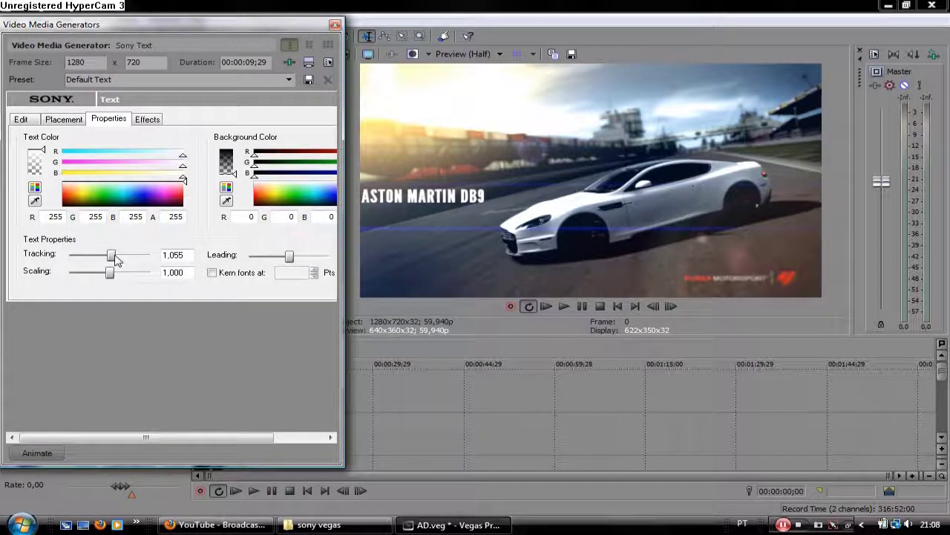
{"action": "left_click", "coordinate": [64, 120]}
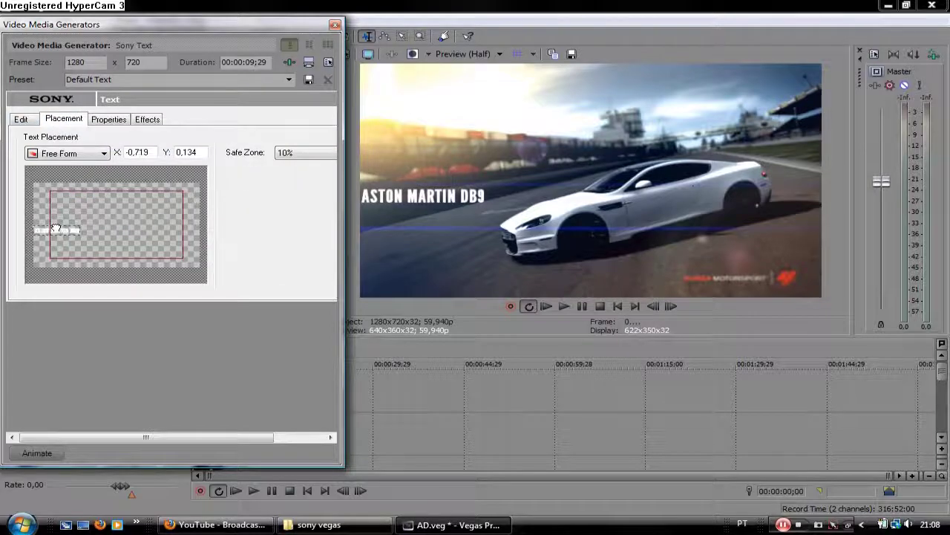
{"action": "left_click_drag", "start_coordinate": [58, 222], "coordinate": [57, 222]}
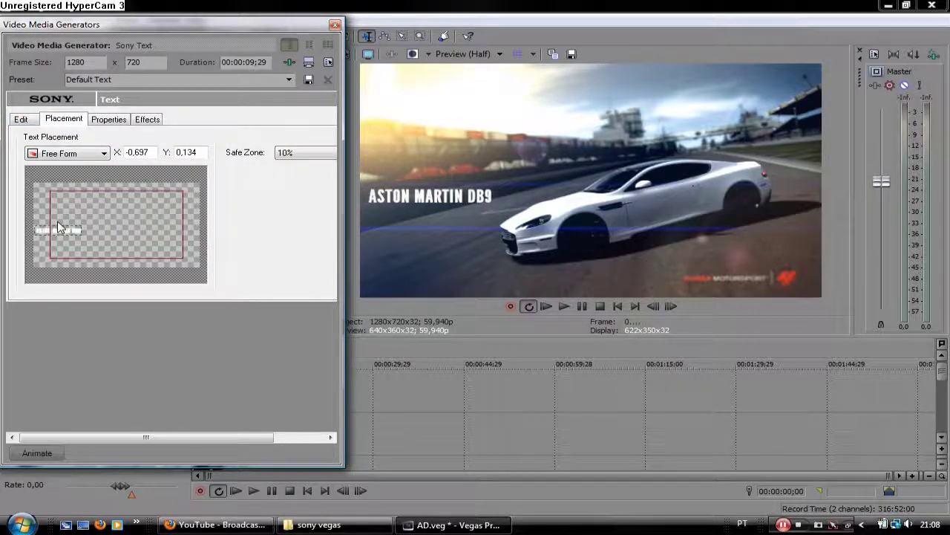
{"action": "left_click", "coordinate": [121, 119]}
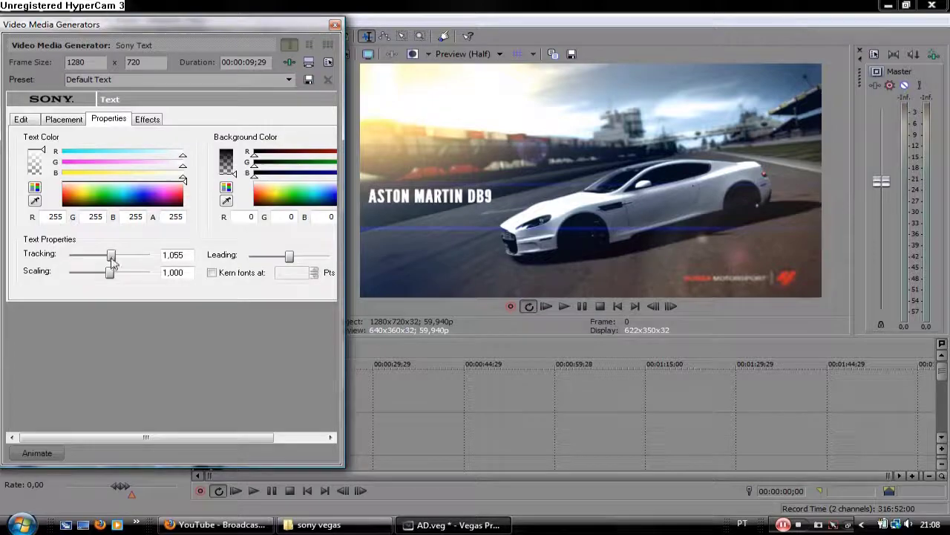
{"action": "left_click", "coordinate": [64, 119]}
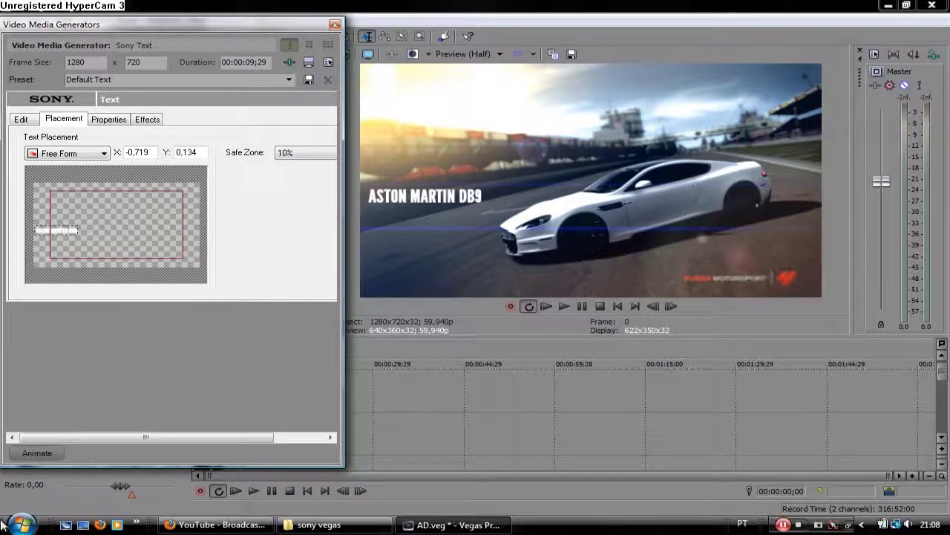
{"action": "left_click", "coordinate": [334, 25]}
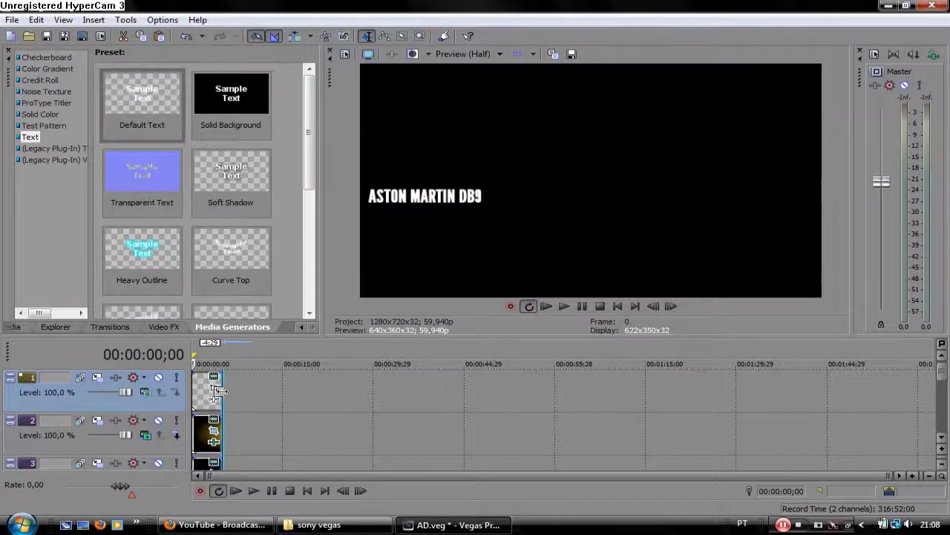
- Copy the title event and insert a new empty video track above it
{"action": "right_click", "coordinate": [201, 392]}
{"action": "left_click", "coordinate": [238, 211]}
{"action": "right_click", "coordinate": [175, 407]}
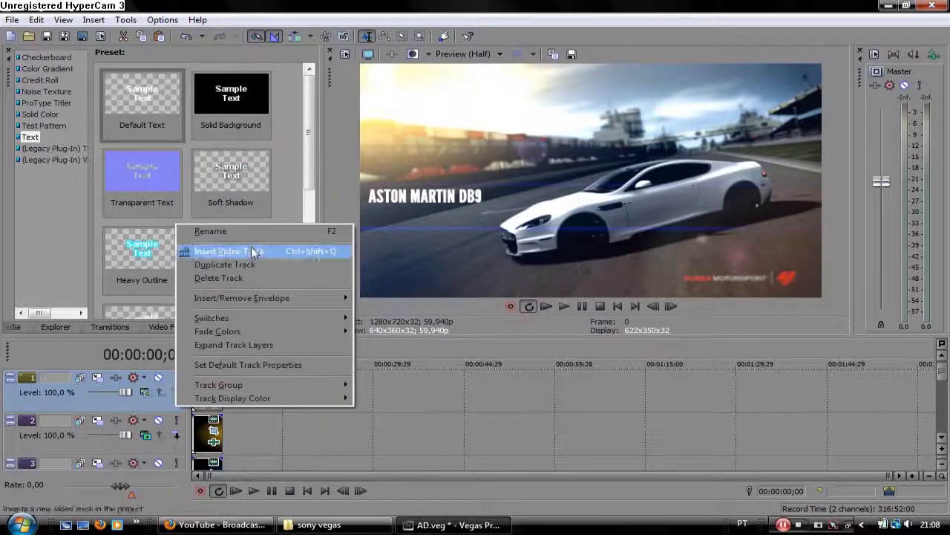
{"action": "left_click", "coordinate": [253, 250]}
- Check the effects and text properties in the title's generator settings, and close them
{"action": "left_click", "coordinate": [147, 119]}
{"action": "left_click", "coordinate": [60, 220]}
{"action": "left_click", "coordinate": [63, 220]}
{"action": "left_click", "coordinate": [106, 121]}
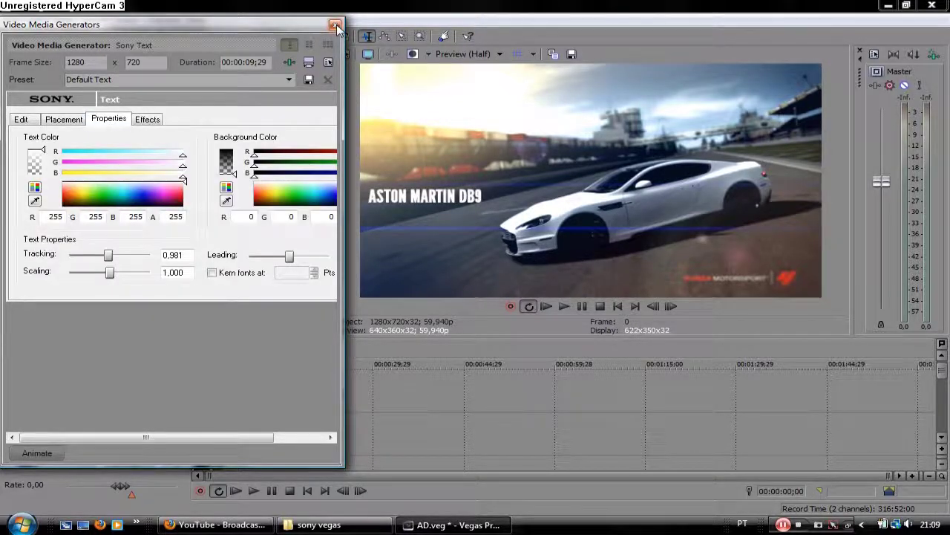
{"action": "left_click", "coordinate": [335, 26]}
- Copy the title event on track 2 and paste it onto the empty top track as a new copy of the source media
{"action": "mouse_move", "coordinate": [210, 418]}
{"action": "left_mouse_down"}
{"action": "mouse_move", "coordinate": [210, 435]}
{"action": "mouse_move", "coordinate": [204, 418]}
{"action": "mouse_move", "coordinate": [204, 429]}
{"action": "left_mouse_up"}
{"action": "right_click", "coordinate": [200, 443]}
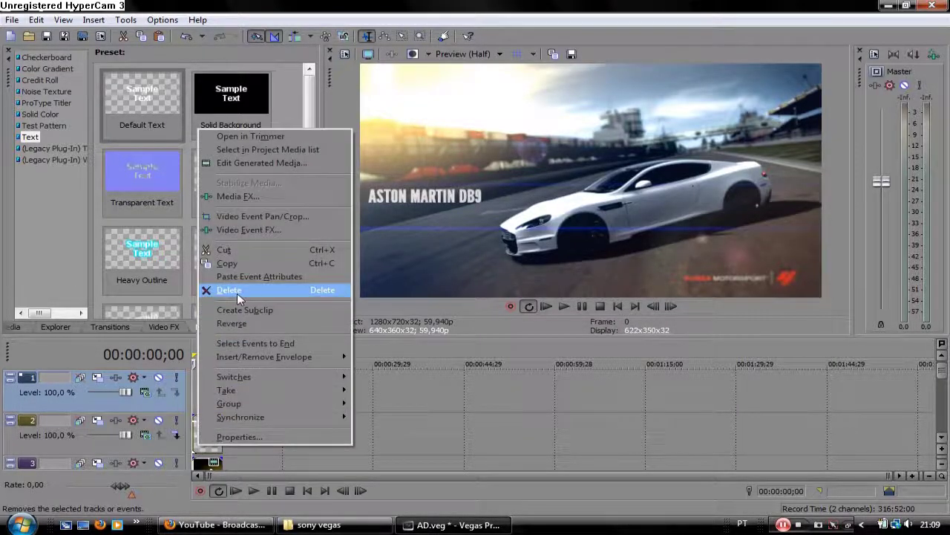
{"action": "left_click", "coordinate": [236, 264]}
{"action": "right_click", "coordinate": [204, 394]}
{"action": "left_click", "coordinate": [256, 250]}
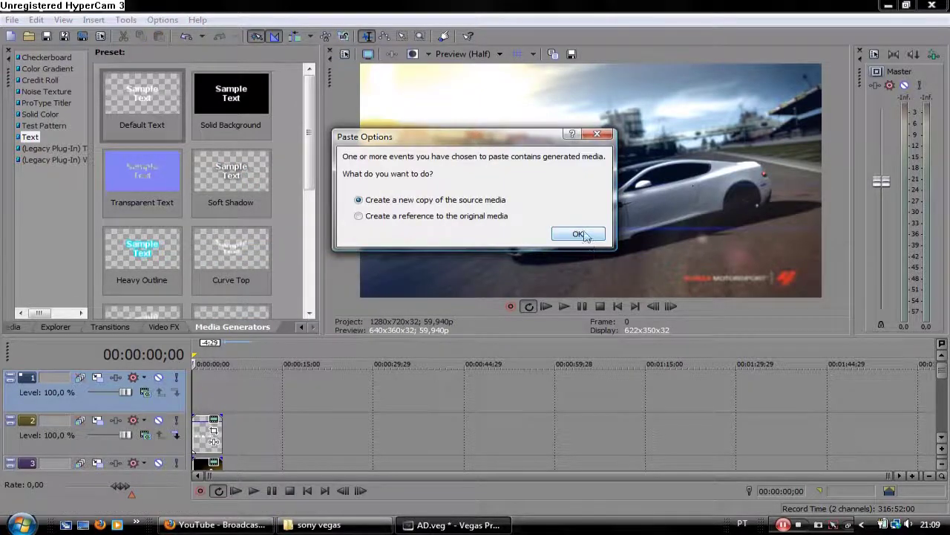
{"action": "left_click", "coordinate": [577, 233]}
- Open the pasted title's generator settings and move its text below the original title, to about X -0.665, Y 0.323
{"action": "left_click", "coordinate": [196, 390]}
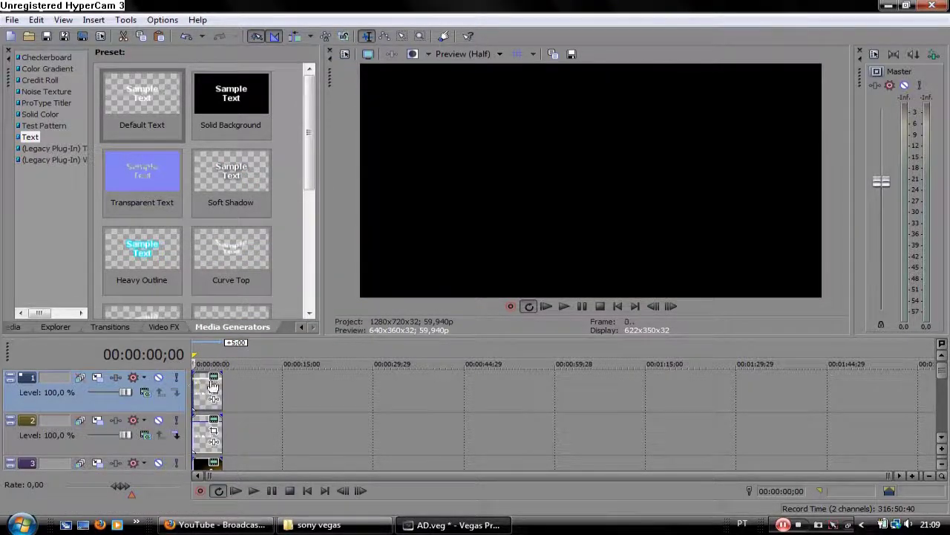
{"action": "left_click", "coordinate": [214, 376]}
{"action": "left_click", "coordinate": [71, 119]}
{"action": "left_click_drag", "start_coordinate": [57, 229], "coordinate": [59, 237]}
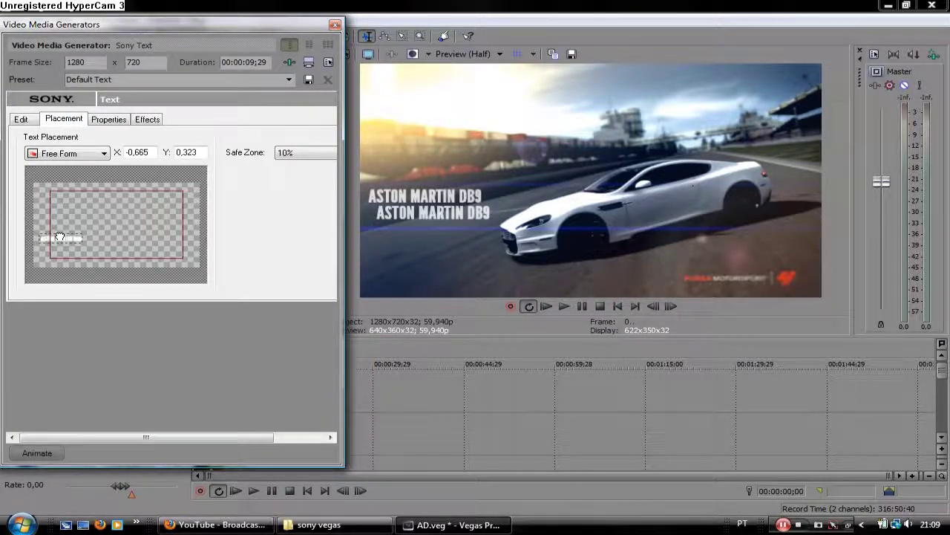
- Set the copied title's font size to 36 and replace its text with "EXCLUSIVE"
{"action": "left_click", "coordinate": [20, 120]}
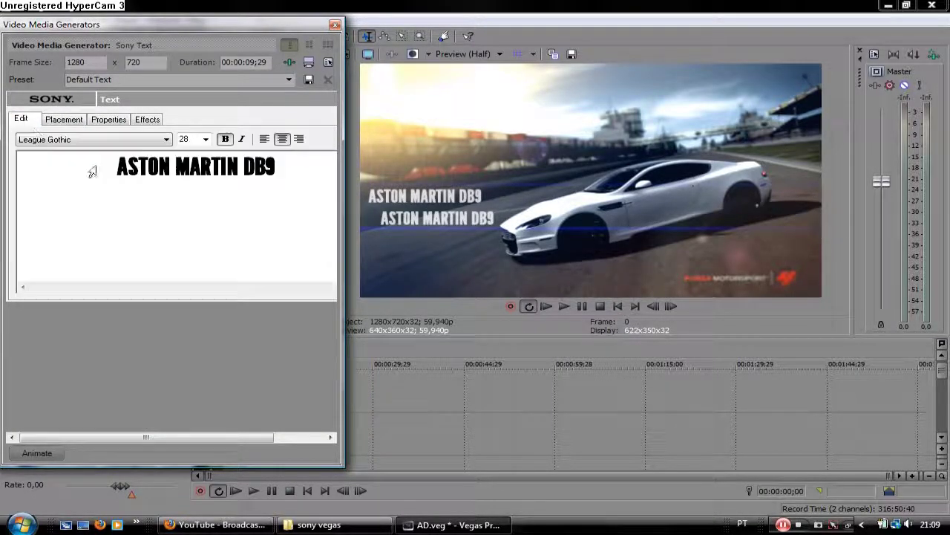
{"action": "left_click", "coordinate": [206, 139]}
{"action": "left_click", "coordinate": [196, 256]}
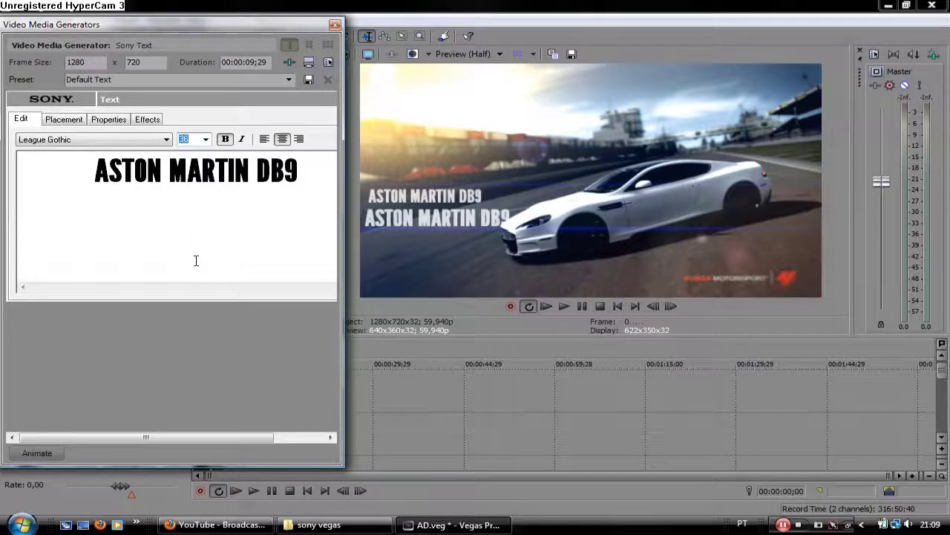
{"action": "left_click_drag", "start_coordinate": [301, 171], "coordinate": [74, 171]}
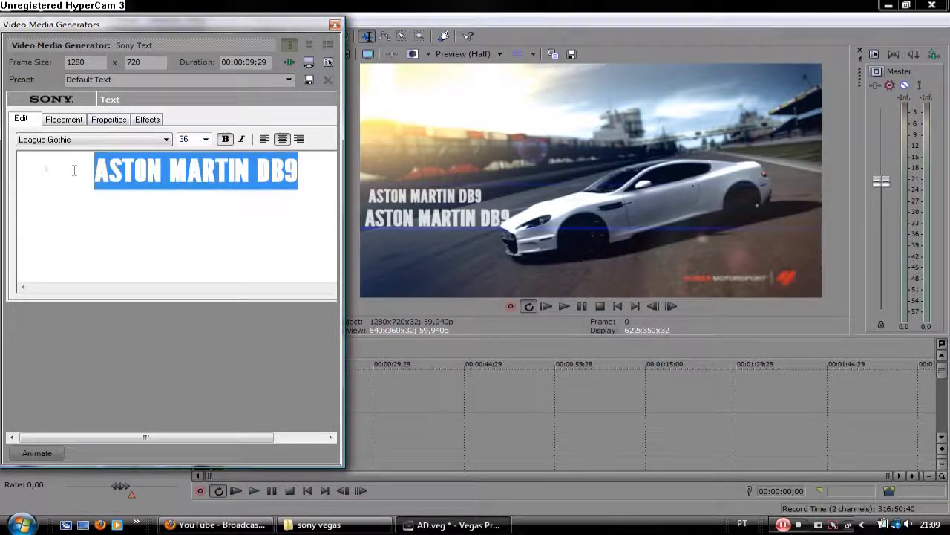
{"action": "type", "text": "EXCULIVE"}
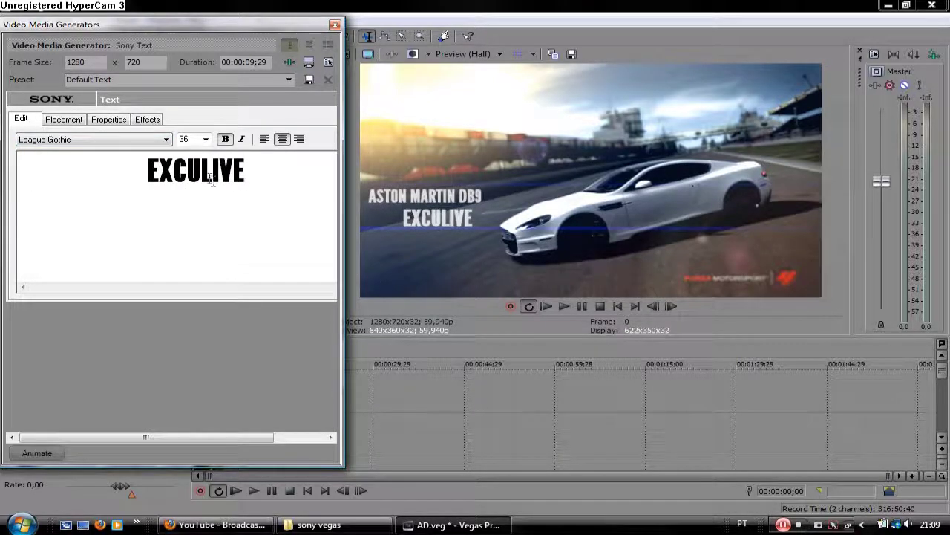
{"action": "key", "text": "BackSpace"}
{"action": "key", "text": "Left"}
{"action": "type", "text": "L"}
{"action": "key", "text": "Right"}
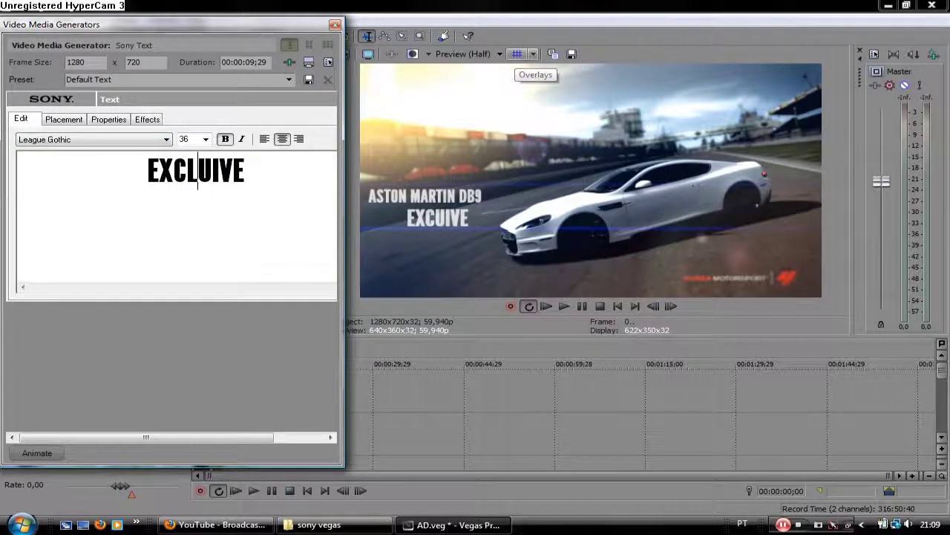
{"action": "type", "text": "S"}
- Try font sizes 31 and 28 on the "EXCLUSIVE" title, and settle on 24
{"action": "left_click", "coordinate": [77, 119]}
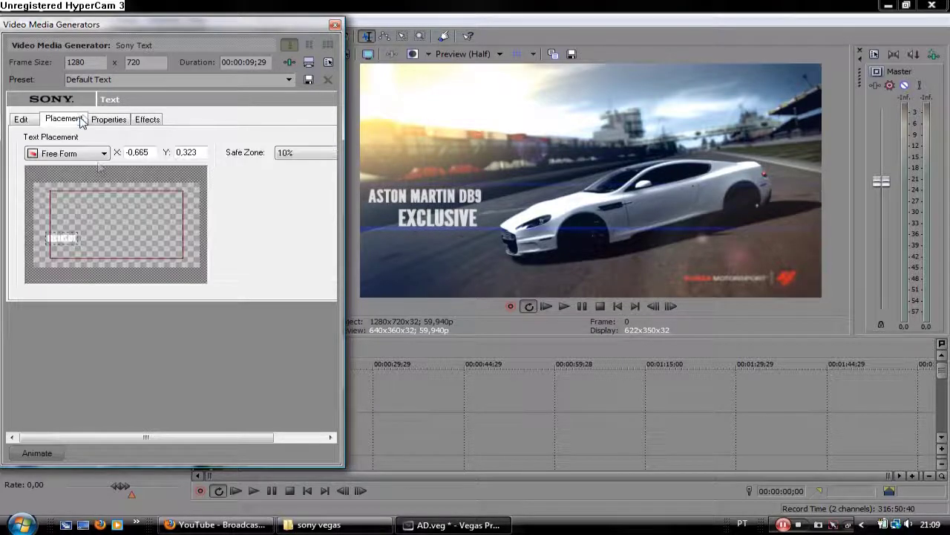
{"action": "left_click", "coordinate": [22, 118]}
{"action": "left_click", "coordinate": [206, 140]}
{"action": "left_click", "coordinate": [206, 139]}
{"action": "left_click", "coordinate": [191, 140]}
{"action": "double_click", "coordinate": [181, 139]}
{"action": "type", "text": "31"}
{"action": "key", "text": "Return"}
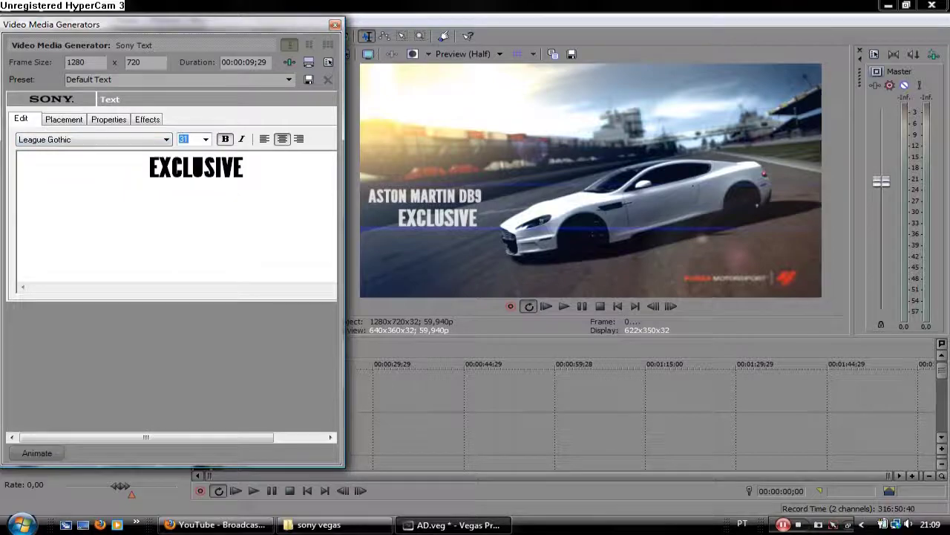
{"action": "left_click", "coordinate": [206, 139]}
{"action": "left_click", "coordinate": [192, 262]}
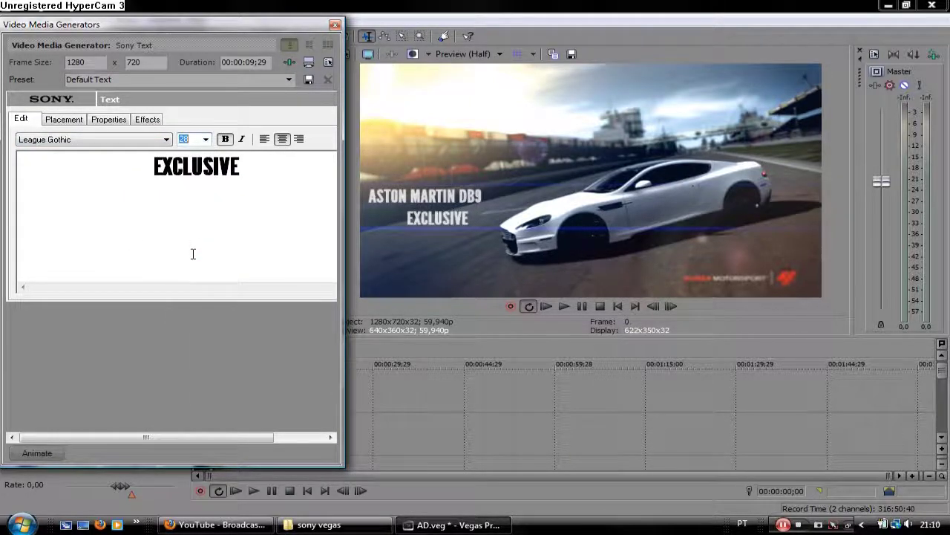
{"action": "left_click", "coordinate": [206, 139]}
{"action": "left_click", "coordinate": [186, 239]}
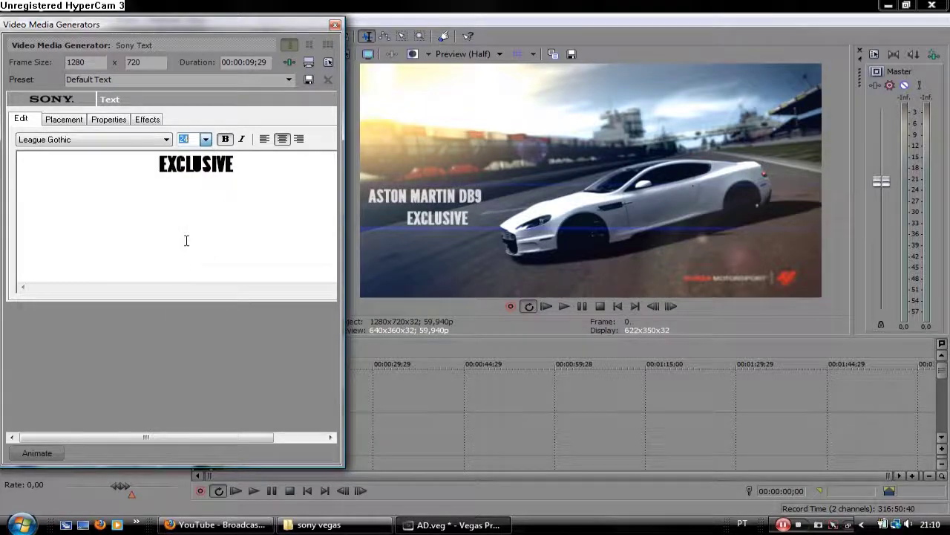
- Align the "EXCLUSIVE" title under the start of "ASTON MARTIN DB9" at about X -0.847, Y 0.355, and close the generator settings
{"action": "left_click", "coordinate": [52, 122]}
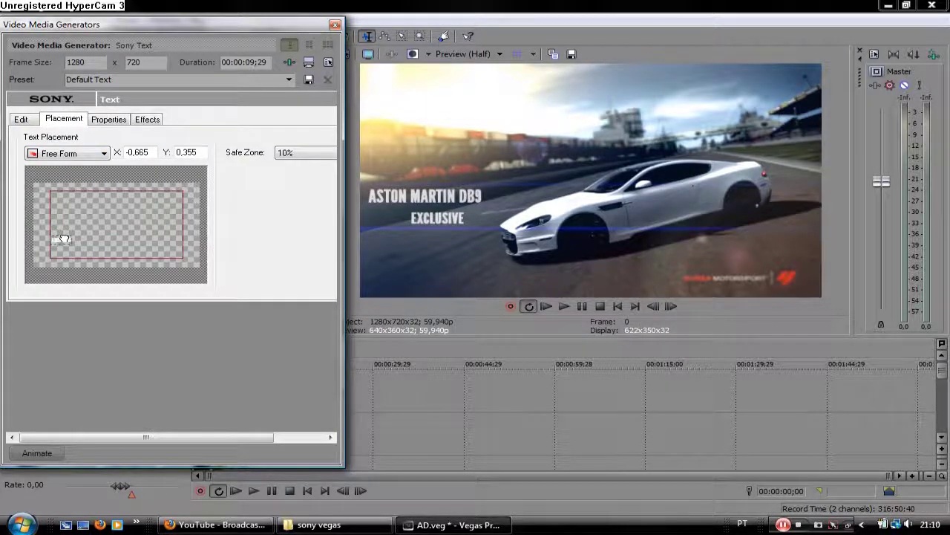
{"action": "left_click_drag", "start_coordinate": [58, 240], "coordinate": [47, 238]}
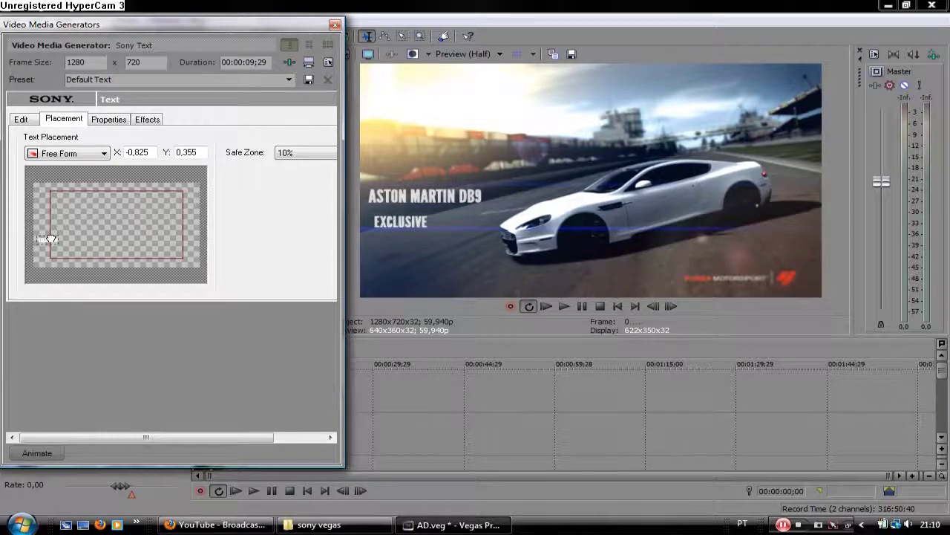
{"action": "left_click_drag", "start_coordinate": [49, 236], "coordinate": [47, 239]}
{"action": "left_click_drag", "start_coordinate": [46, 240], "coordinate": [49, 240]}
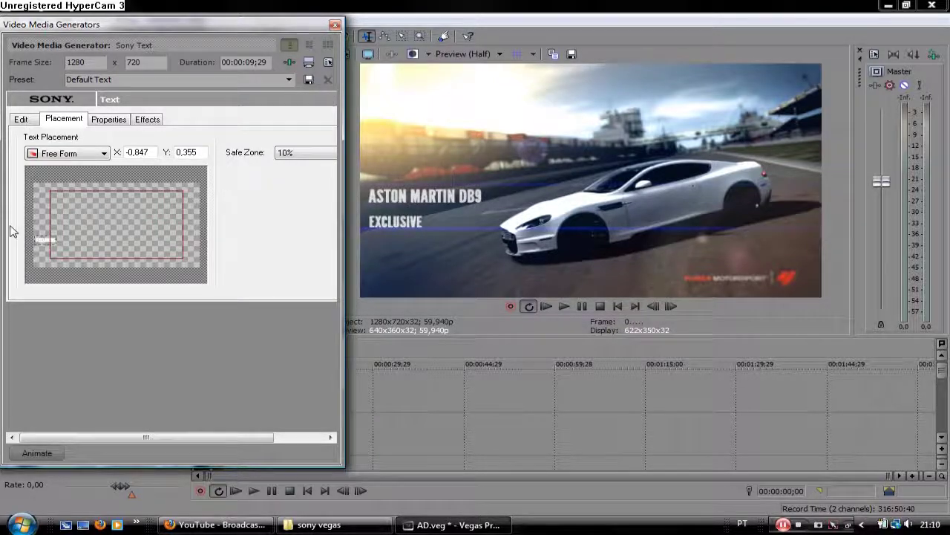
{"action": "left_click", "coordinate": [21, 118]}
{"action": "left_click", "coordinate": [336, 25]}
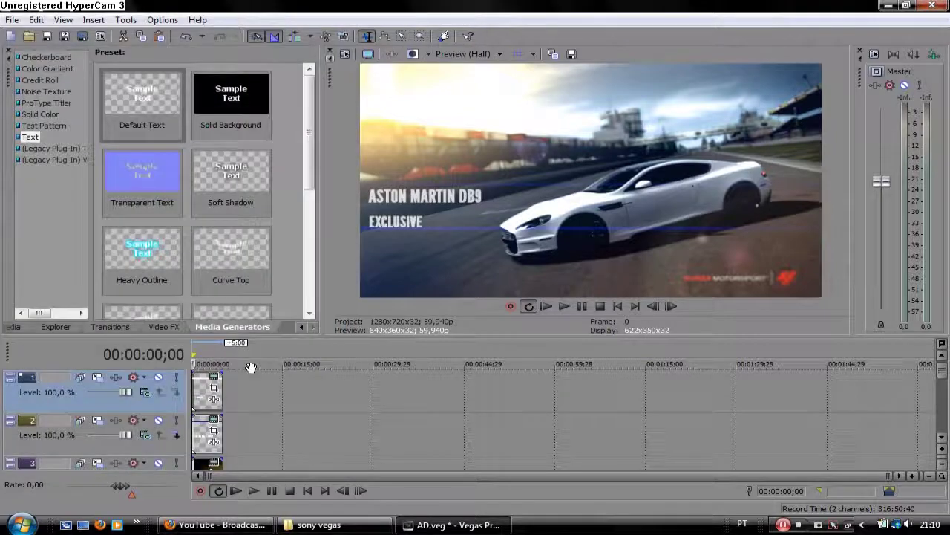
- Copy the "EXCLUSIVE" event and paste it onto a new top video track as a new copy of the source media
{"action": "right_click", "coordinate": [199, 397]}
{"action": "left_click", "coordinate": [248, 214]}
{"action": "right_click", "coordinate": [157, 402]}
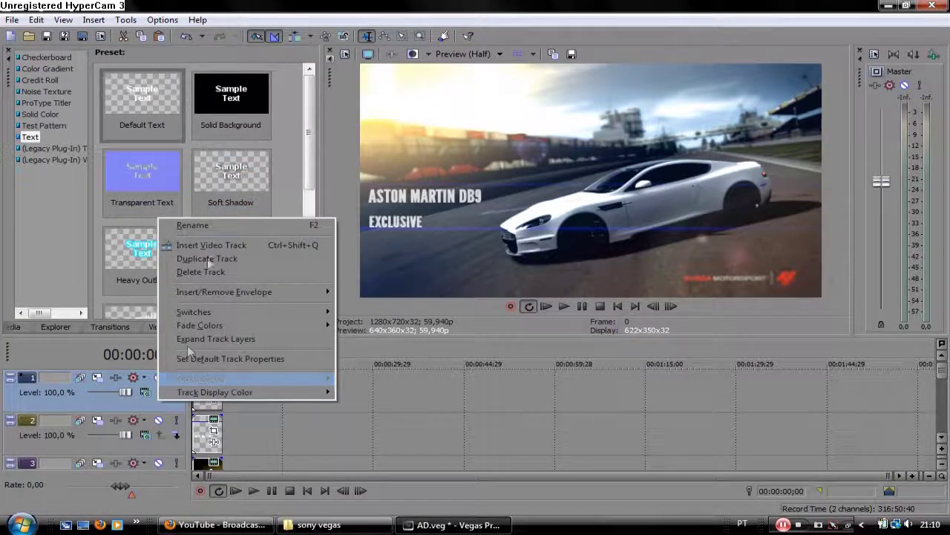
{"action": "left_click", "coordinate": [213, 246]}
{"action": "right_click", "coordinate": [196, 405]}
{"action": "left_click", "coordinate": [250, 273]}
{"action": "left_click", "coordinate": [574, 233]}
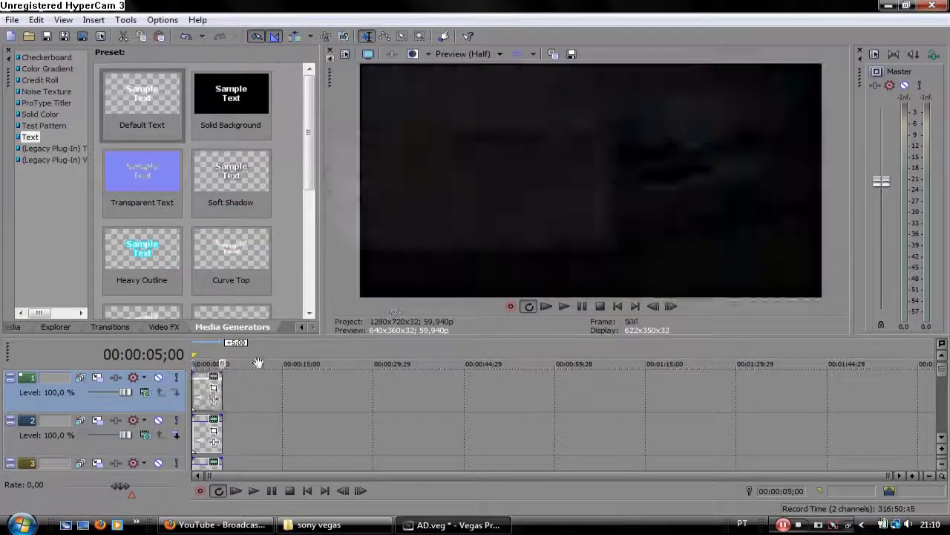
- Shift the new top-track title to the right of "EXCLUSIVE", to about X -0.561, at the start of the timeline
{"action": "left_click", "coordinate": [195, 385]}
{"action": "left_click", "coordinate": [214, 376]}
{"action": "left_click", "coordinate": [64, 119]}
{"action": "key", "text": "Right"}
{"action": "key", "text": "Right"}
{"action": "key", "text": "Right"}
{"action": "key", "text": "Right"}
{"action": "key", "text": "Right"}
{"action": "key", "text": "Right"}
{"action": "key", "text": "Right"}
{"action": "key", "text": "Right"}
{"action": "key", "text": "Right"}
{"action": "key", "text": "Right"}
{"action": "key", "text": "Right"}
{"action": "key", "text": "Right"}
{"action": "key", "text": "Right"}
{"action": "key", "text": "Right"}
{"action": "key", "text": "Right"}
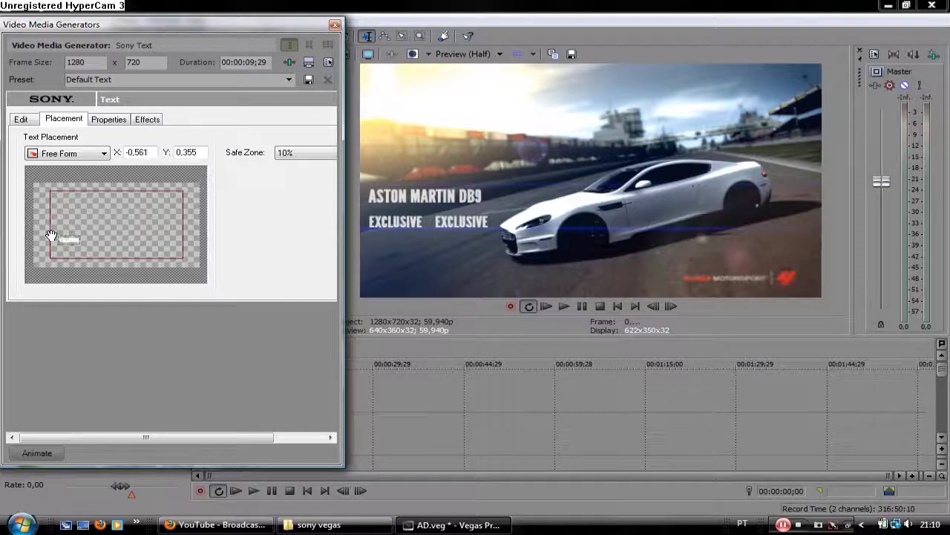
- Replace the top-track title's text with "CALLEDVO" and set its font size to 36
{"action": "left_click", "coordinate": [21, 119]}
{"action": "left_click_drag", "start_coordinate": [252, 162], "coordinate": [107, 158]}
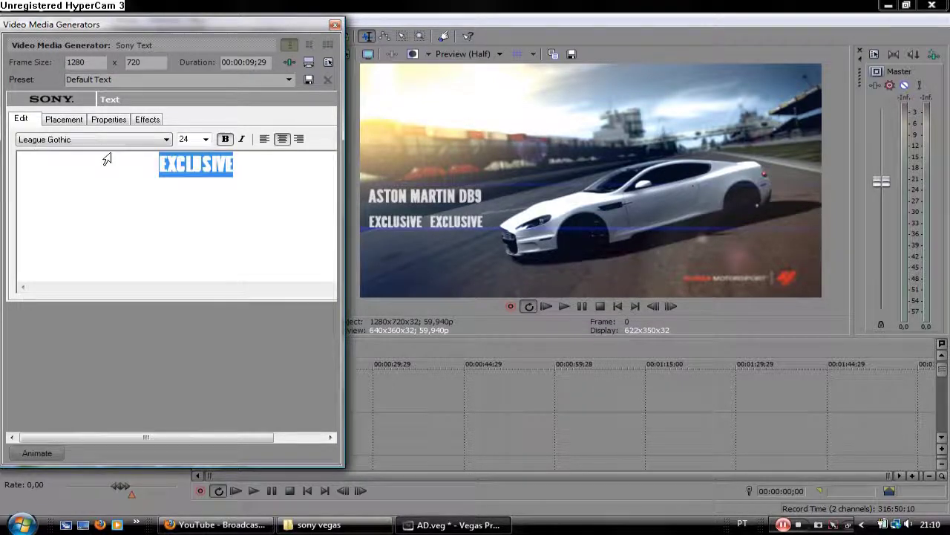
{"action": "type", "text": "CALLEDVO"}
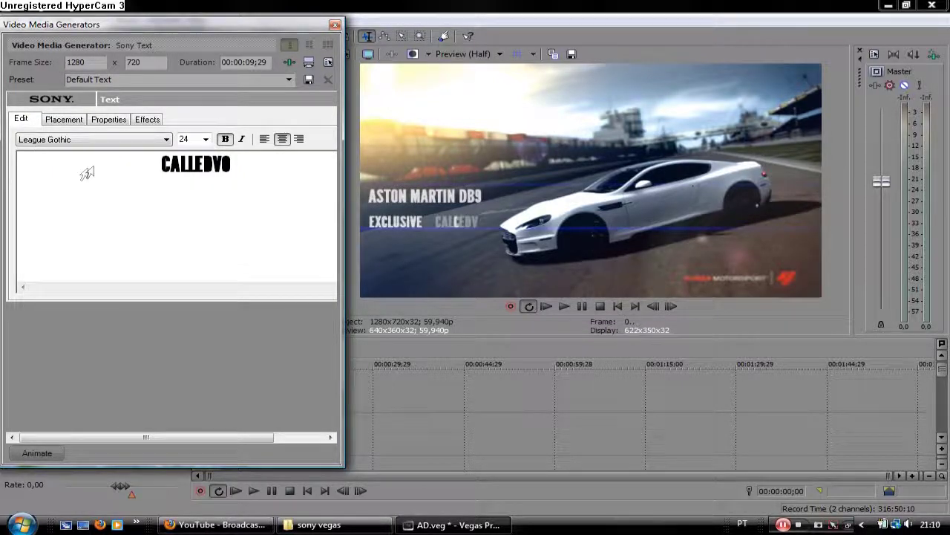
{"action": "left_click", "coordinate": [206, 140]}
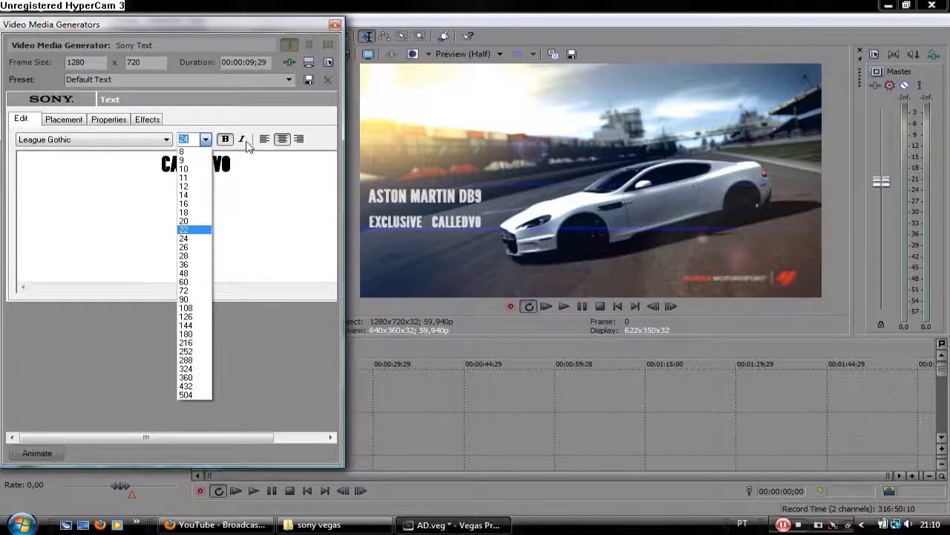
{"action": "left_click", "coordinate": [242, 140]}
{"action": "left_click", "coordinate": [244, 139]}
{"action": "left_click", "coordinate": [205, 139]}
{"action": "left_click", "coordinate": [193, 262]}
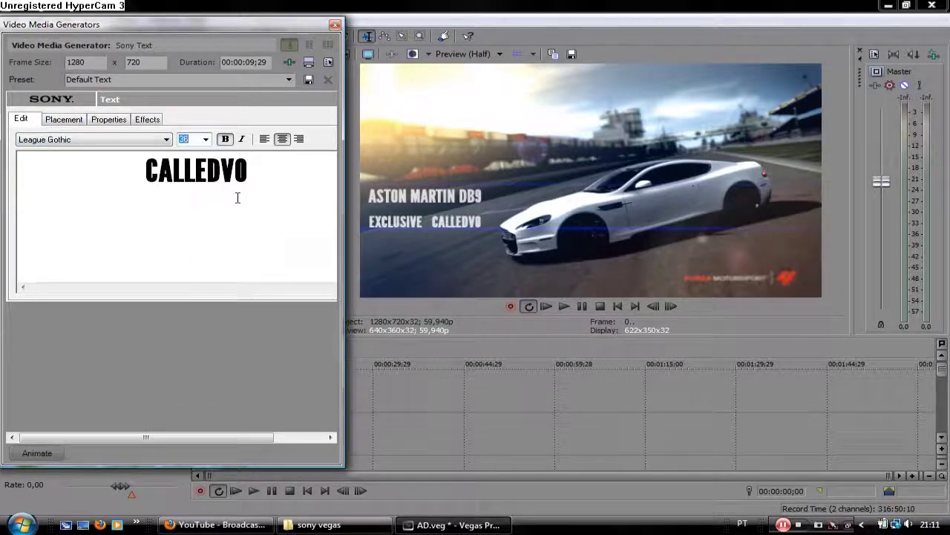
- Position the "CALLEDVO" title below and to the right of "EXCLUSIVE", at about X -0.594, Y 0.500
{"action": "left_click", "coordinate": [62, 121]}
{"action": "left_click_drag", "start_coordinate": [67, 238], "coordinate": [59, 238]}
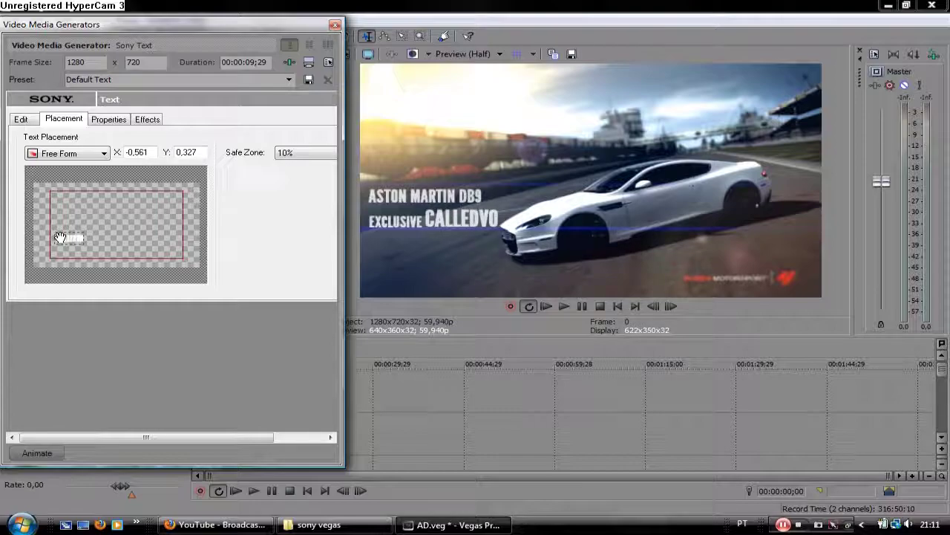
{"action": "left_click", "coordinate": [147, 119]}
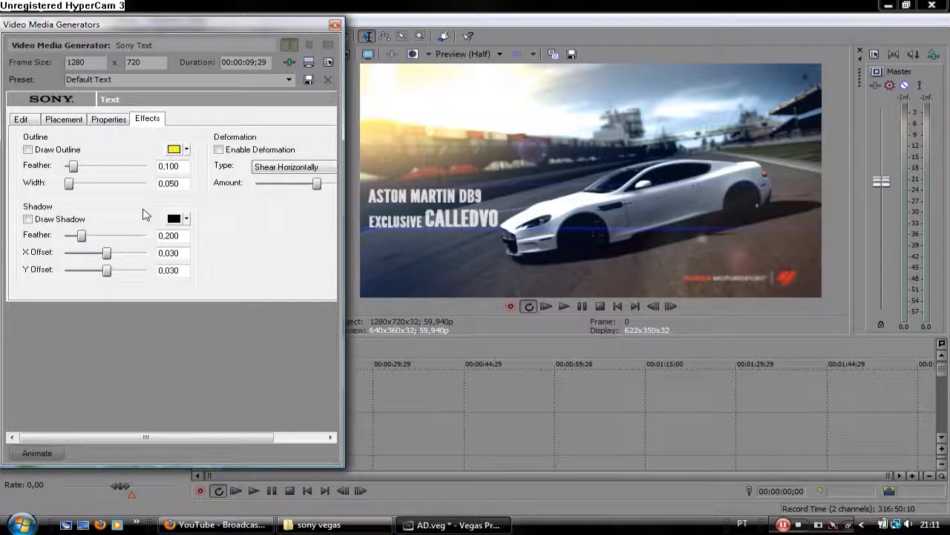
{"action": "left_click", "coordinate": [39, 222]}
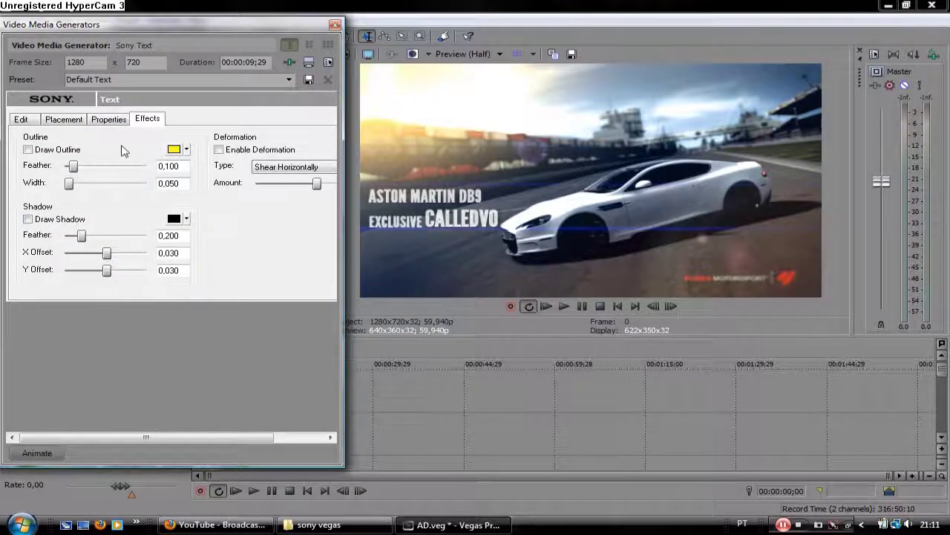
{"action": "left_click", "coordinate": [64, 119]}
{"action": "left_click_drag", "start_coordinate": [59, 238], "coordinate": [72, 248]}
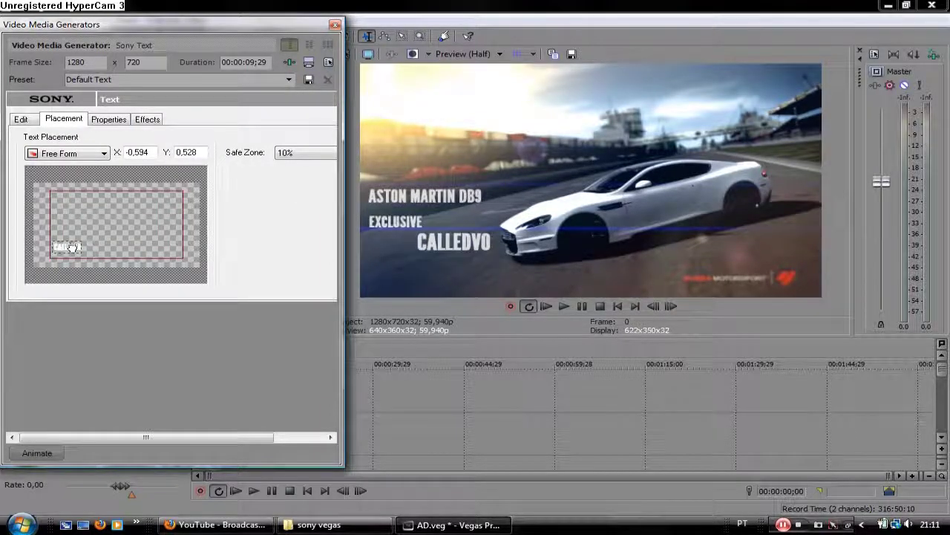
{"action": "key", "text": "Right"}
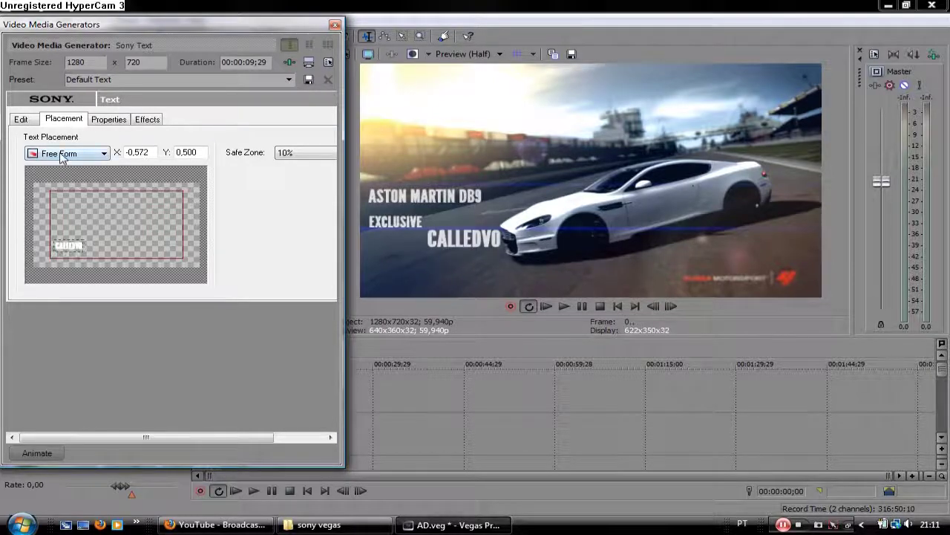
{"action": "key", "text": "Left"}
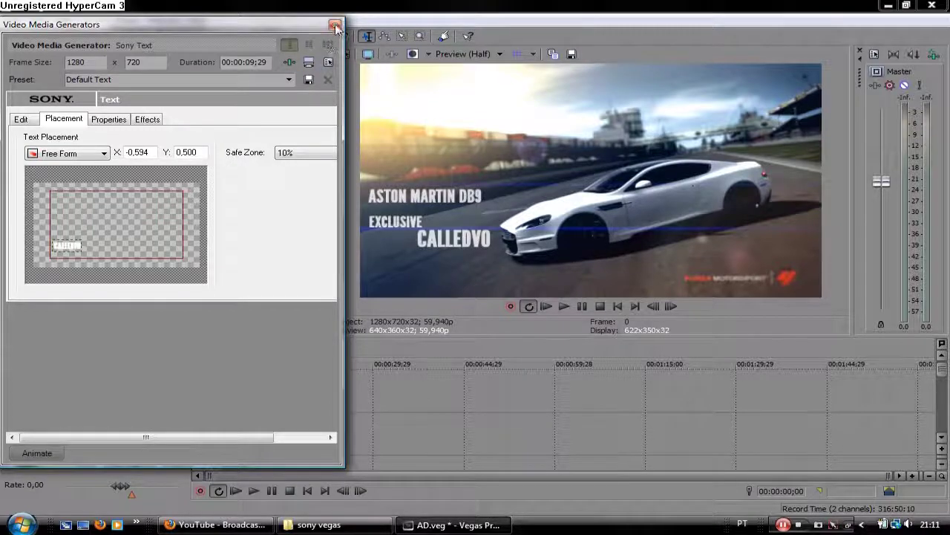
- Reduce the "CALLEDVO" title's scaling to 0.944, close the generator settings and save the project
{"action": "left_click", "coordinate": [108, 119]}
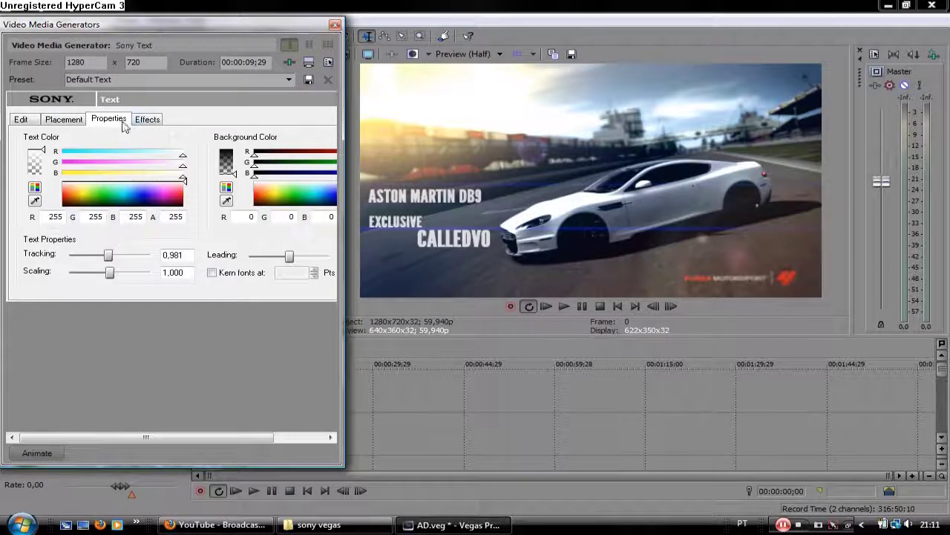
{"action": "left_click_drag", "start_coordinate": [110, 275], "coordinate": [107, 273]}
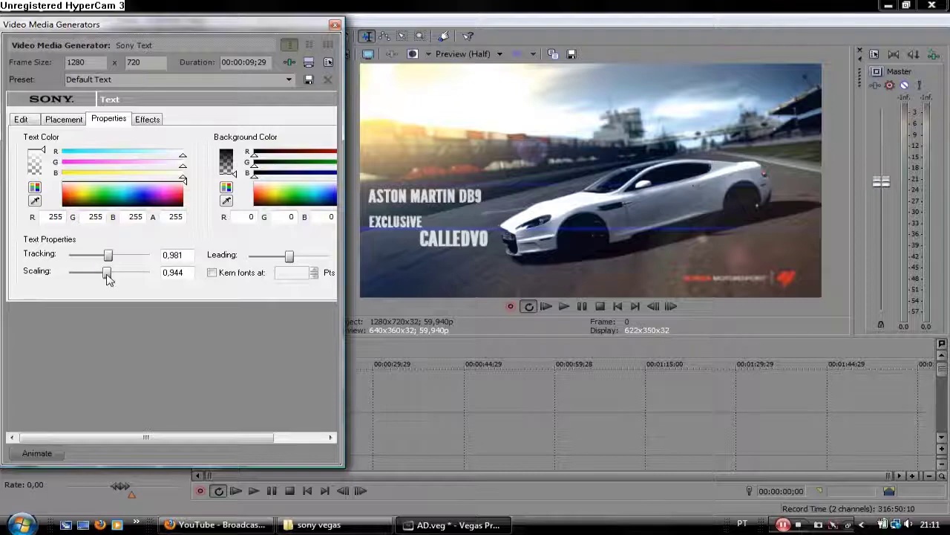
{"action": "left_click", "coordinate": [334, 26]}
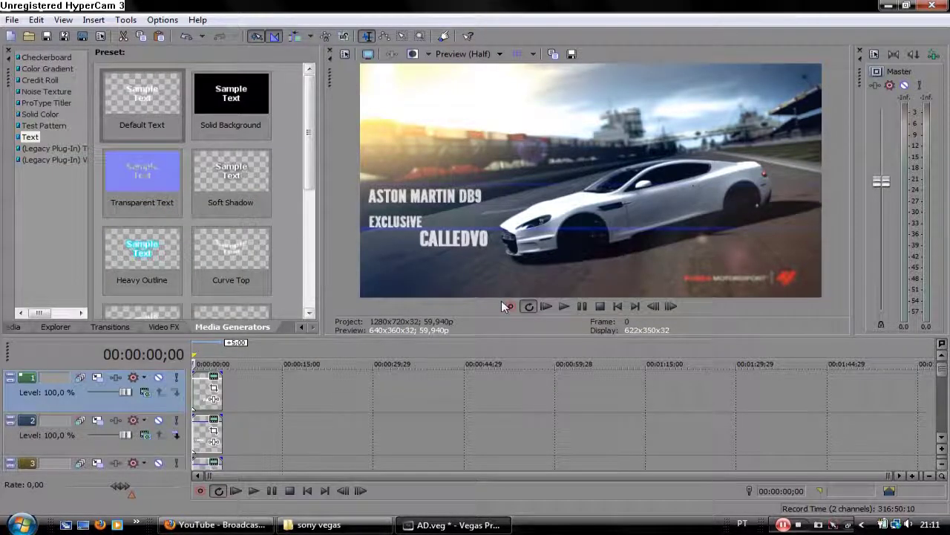
{"action": "key", "text": "ctrl+s"}
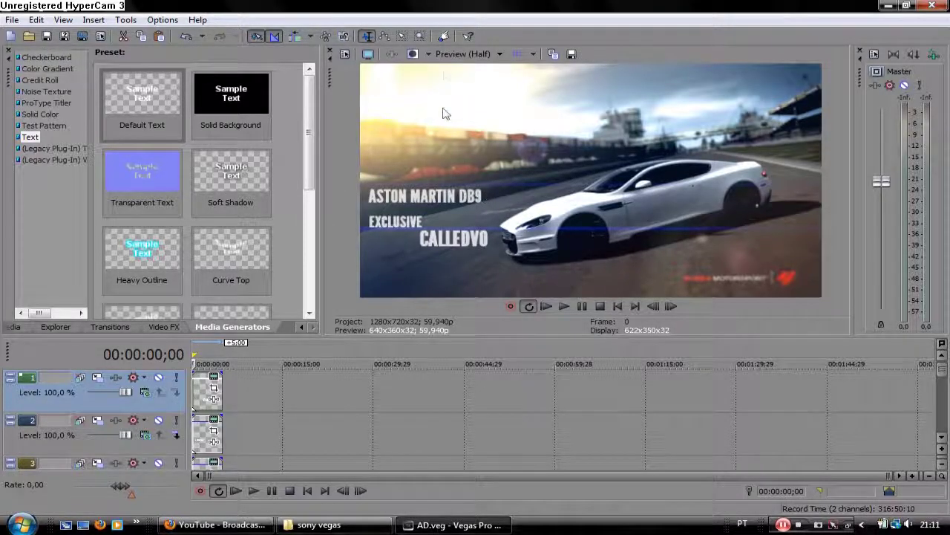
- Set the video preview quality to Best (Full)
{"action": "left_click", "coordinate": [450, 54]}
{"action": "mouse_move", "coordinate": [464, 110]}
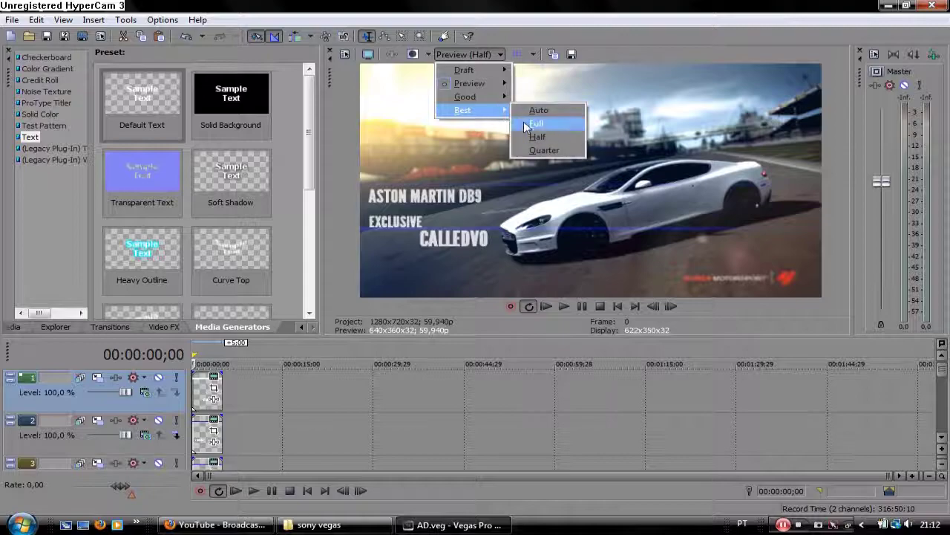
{"action": "left_click", "coordinate": [536, 136]}
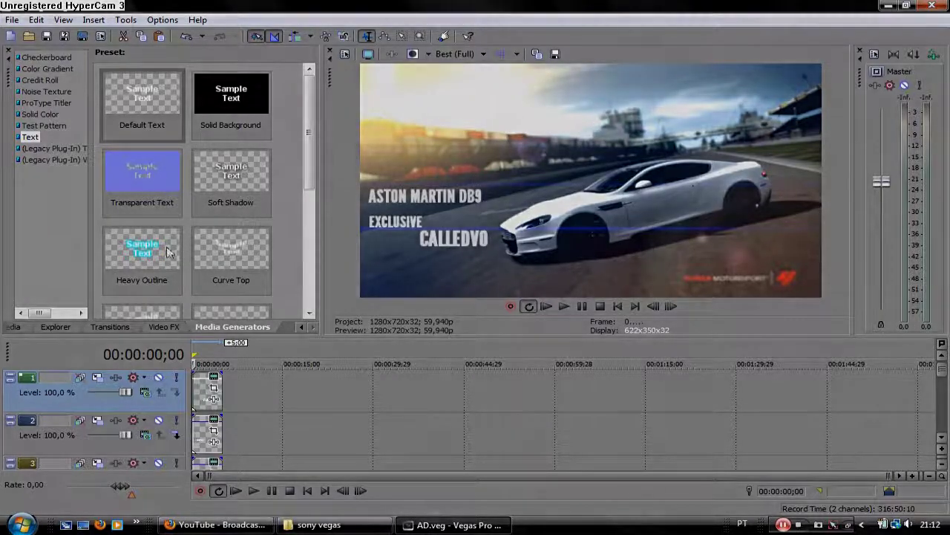